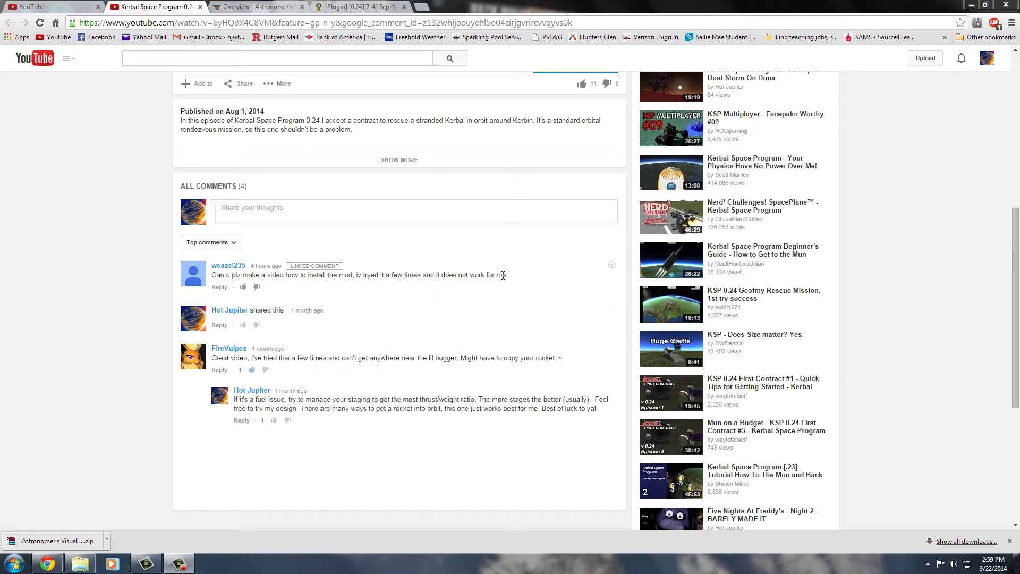
Expand the Rescue Mission video description and scroll to find the Astronomer's visual pack CurseForge link.
left_click_drag(503, 274, 219, 280)
left_click(436, 277)
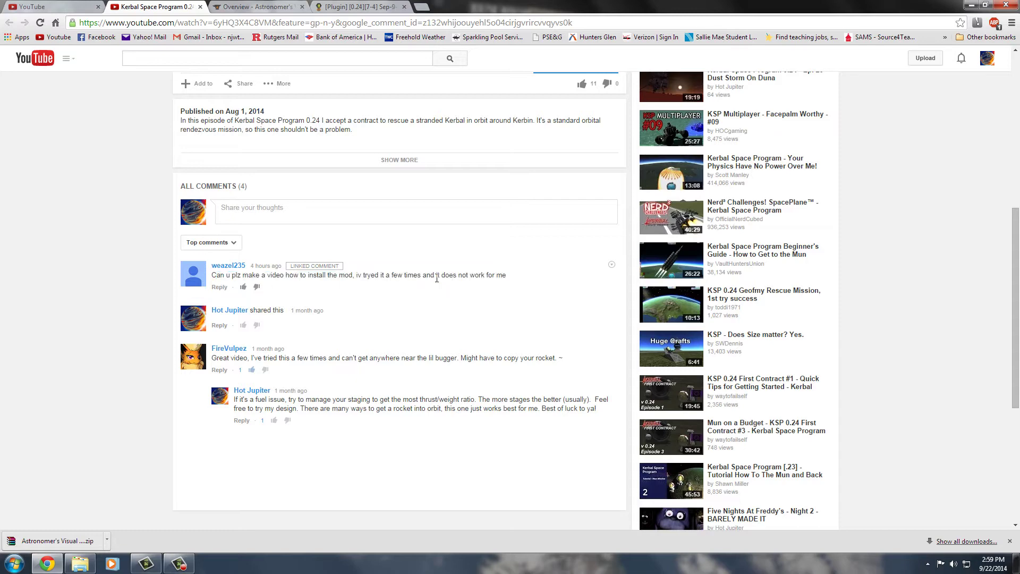
left_click(405, 161)
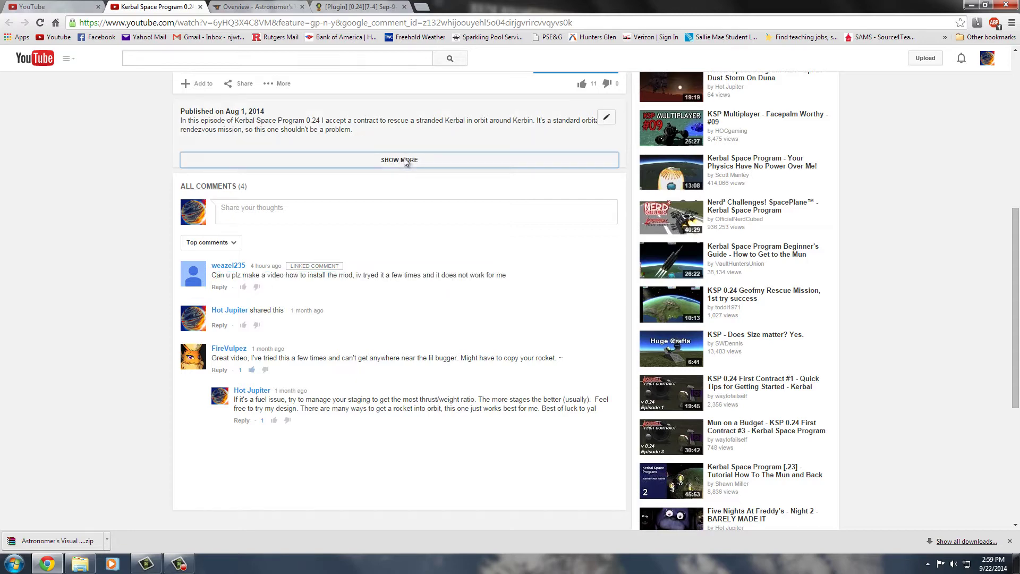
left_click(228, 155)
scroll(110, 210, "up", 4)
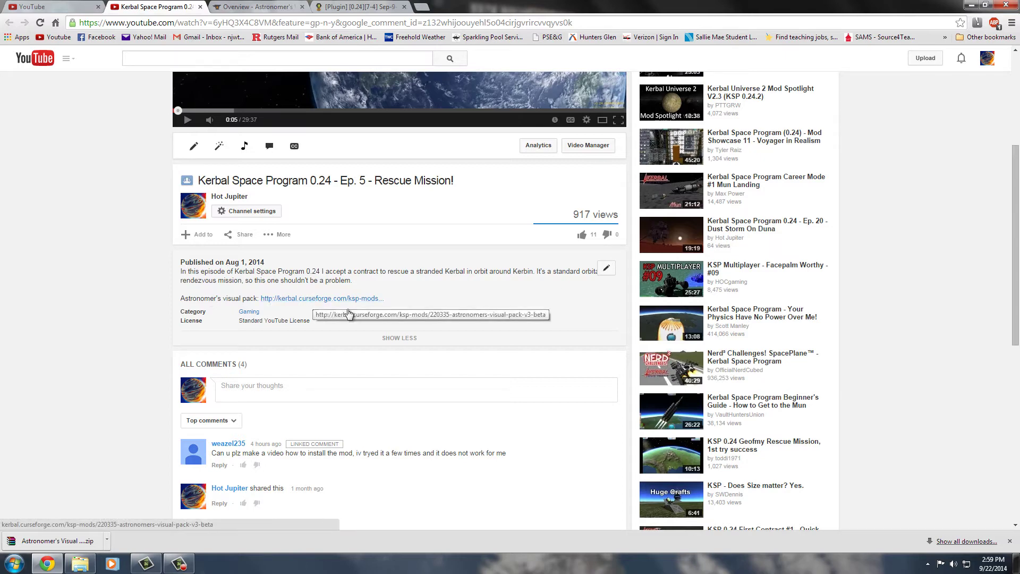
scroll(97, 300, "up", 4)
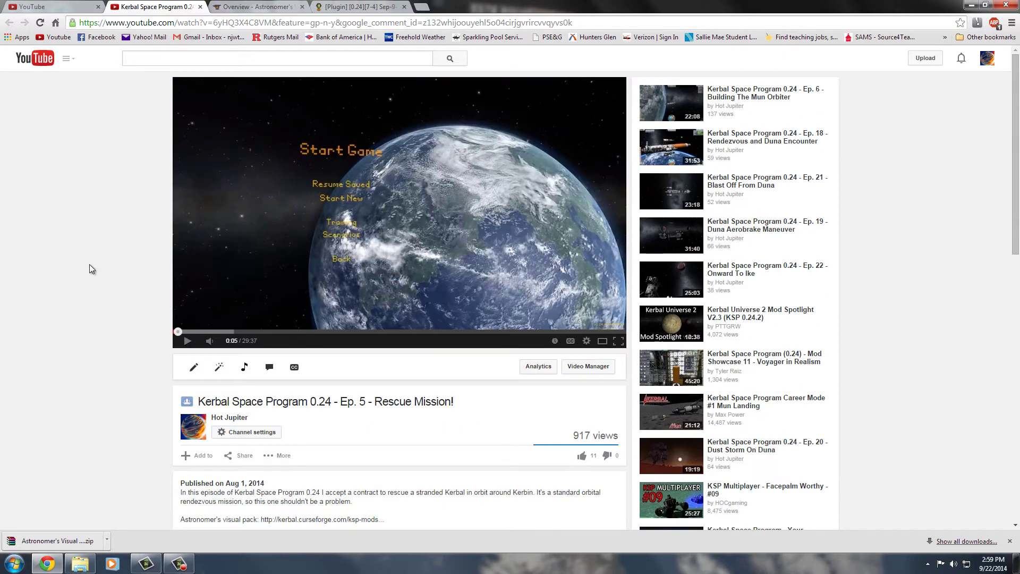
scroll(118, 255, "down", 5)
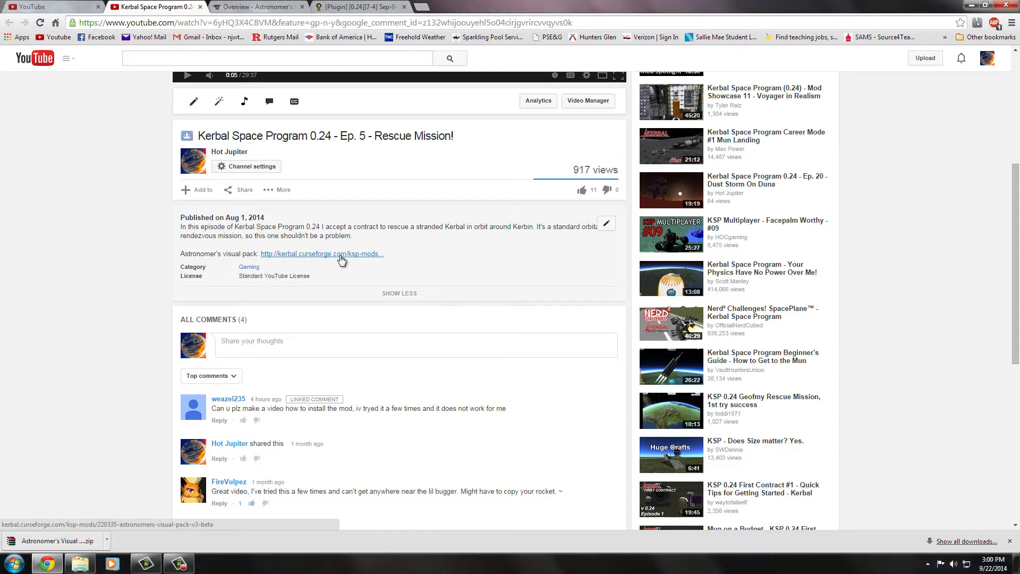
scroll(363, 264, "up", 3)
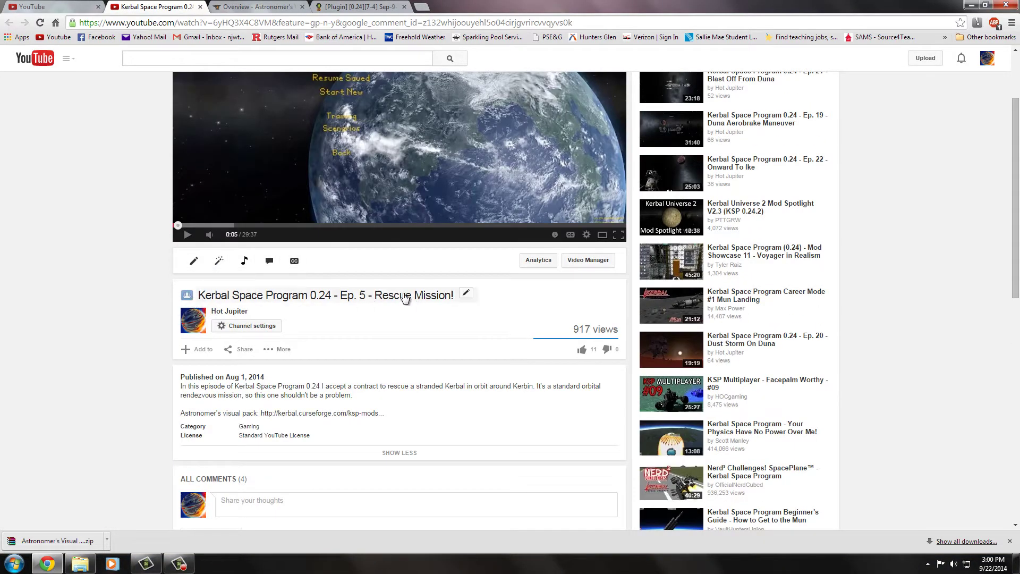
scroll(411, 311, "down", 2)
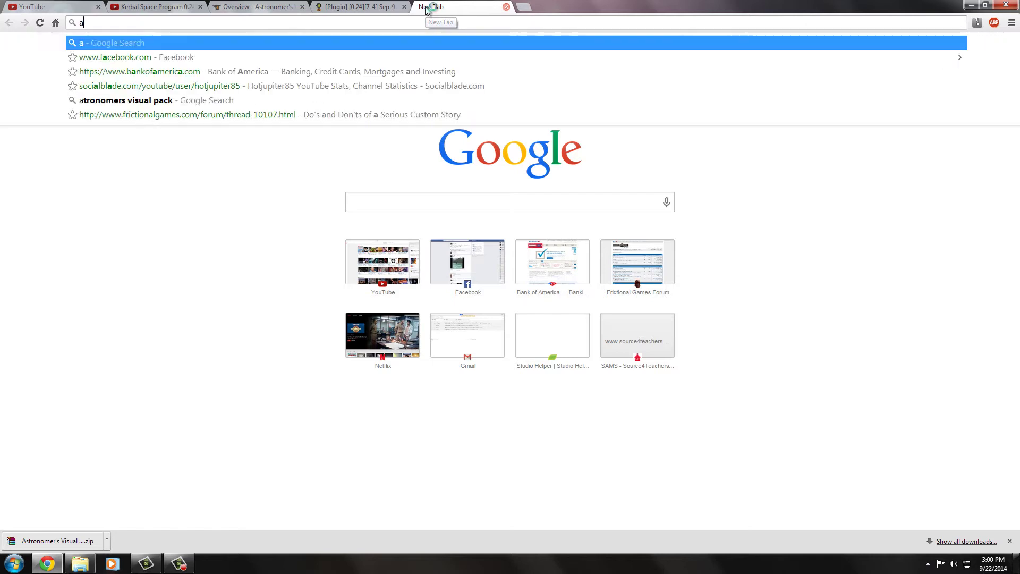
Search Google for 'astronomer's visual pack' from a new tab's omnibox.
type("stonome")
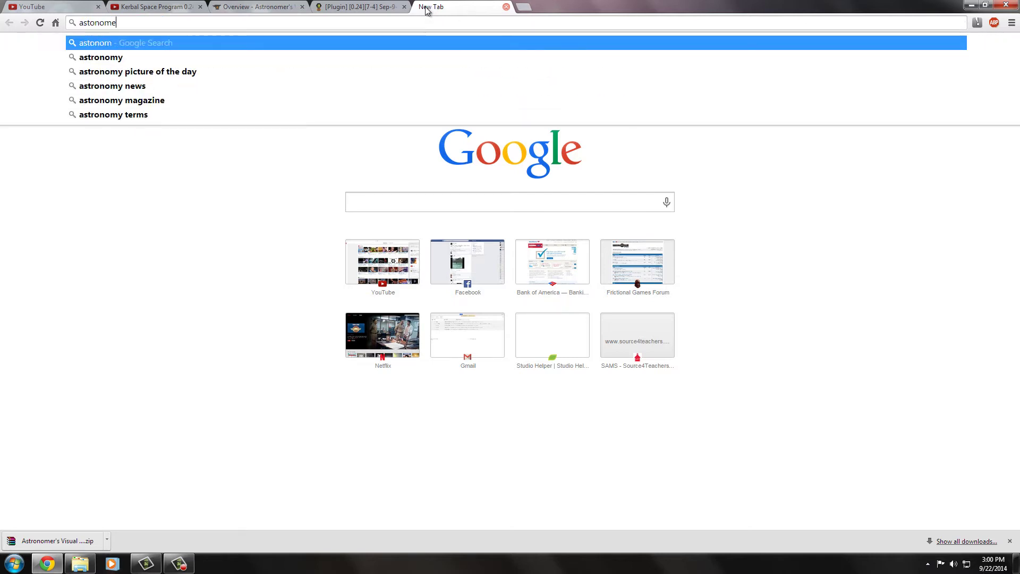
type("rs")
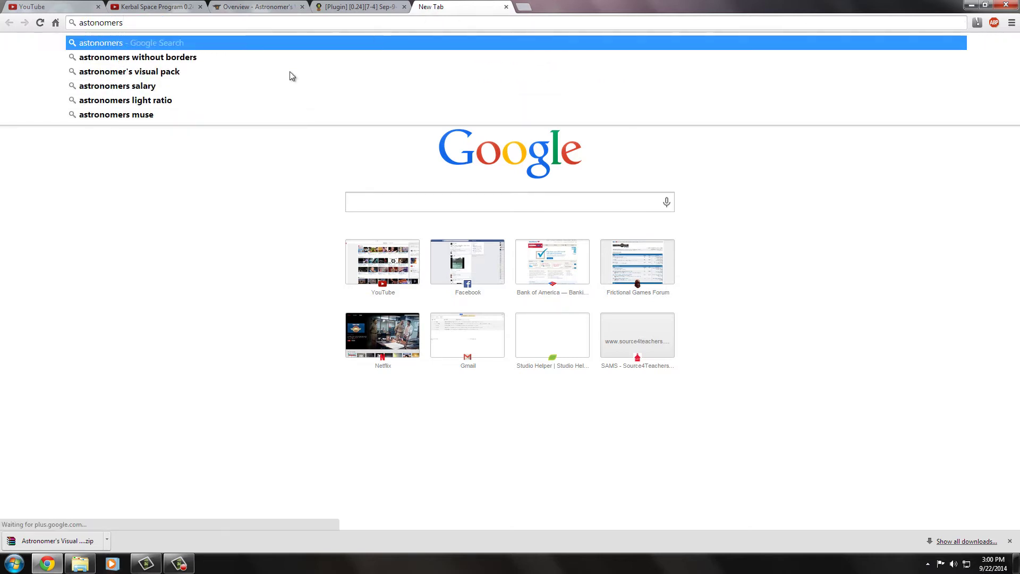
left_click(192, 73)
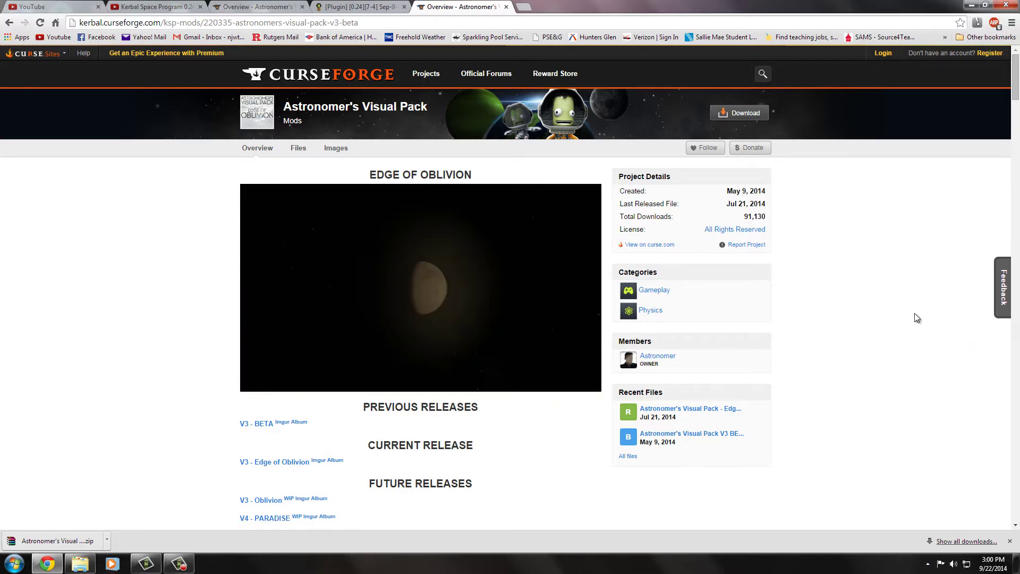
scroll(909, 305, "down", 4)
scroll(899, 271, "down", 4)
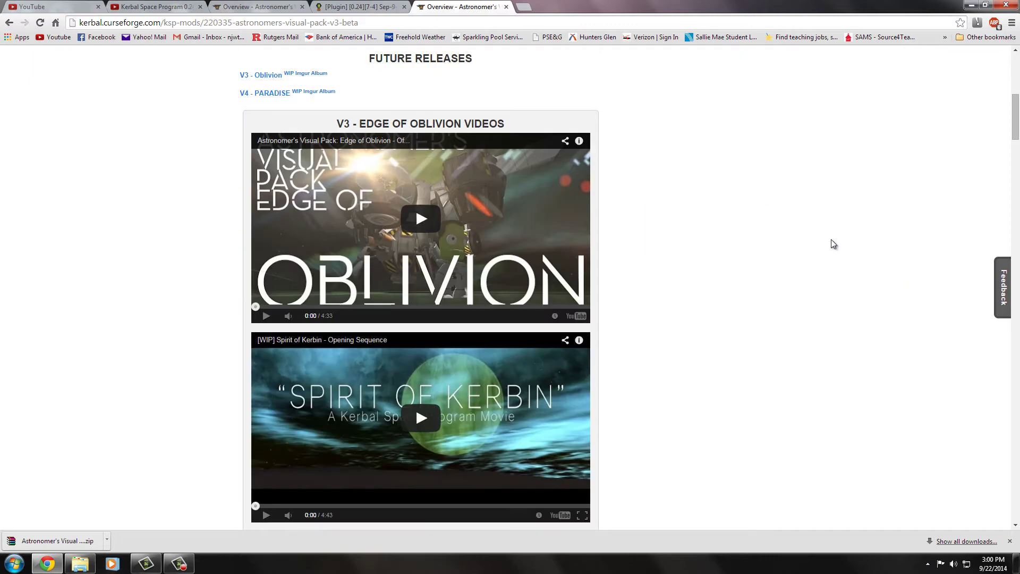
scroll(844, 247, "up", 6)
scroll(744, 242, "down", 5)
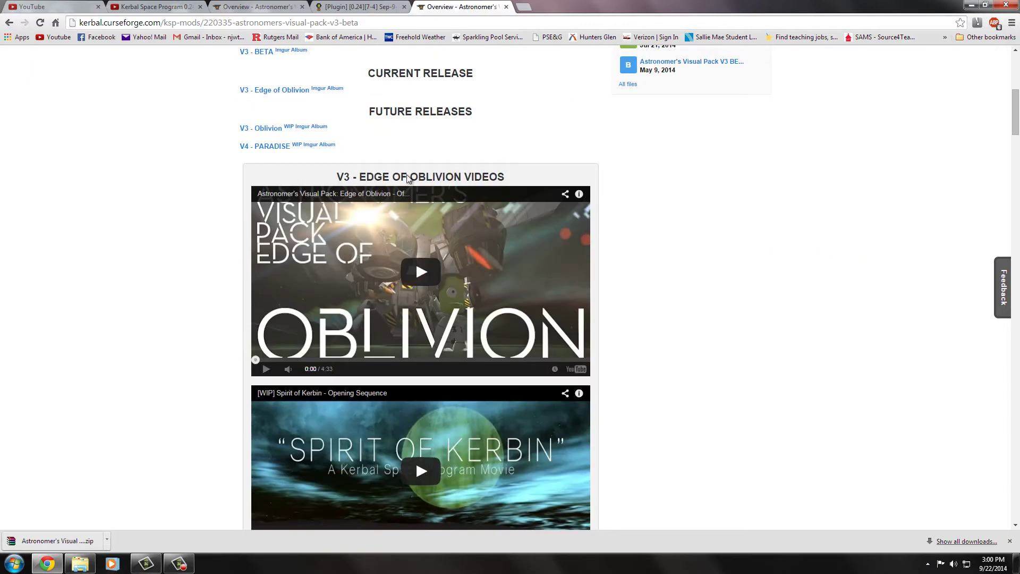
scroll(749, 198, "down", 18)
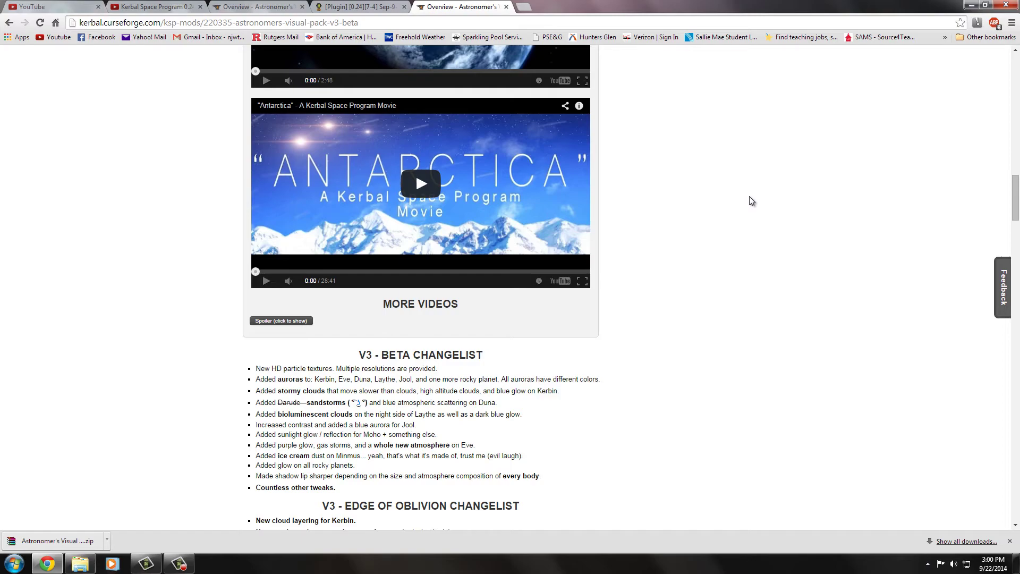
scroll(754, 200, "down", 14)
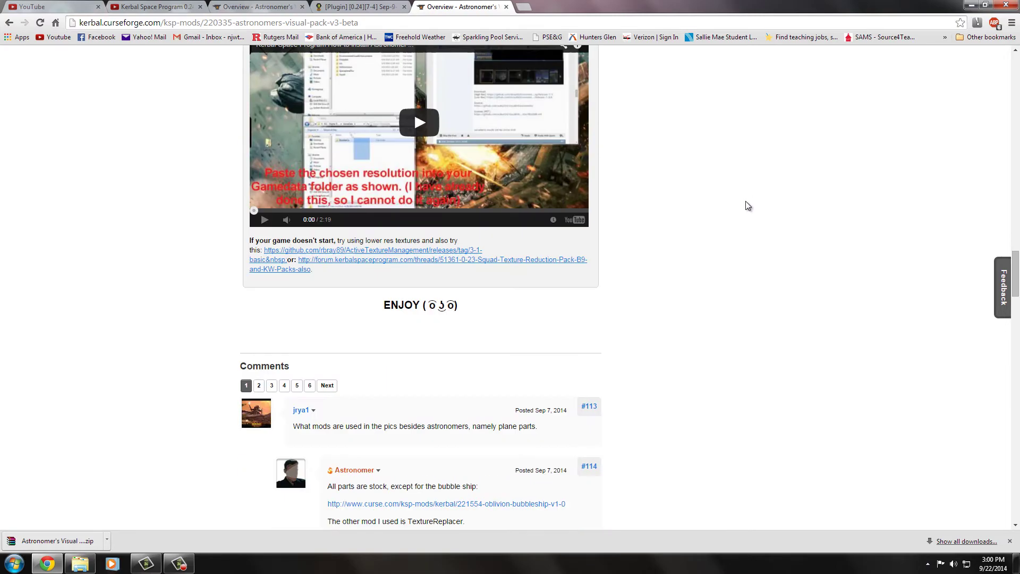
scroll(767, 232, "down", 5)
scroll(801, 274, "up", 12)
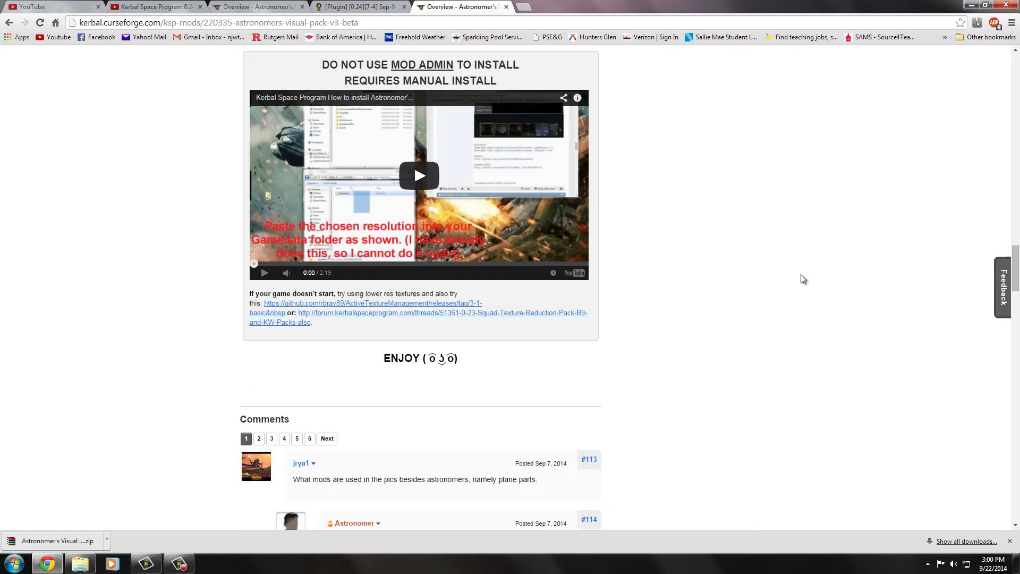
scroll(792, 277, "up", 20)
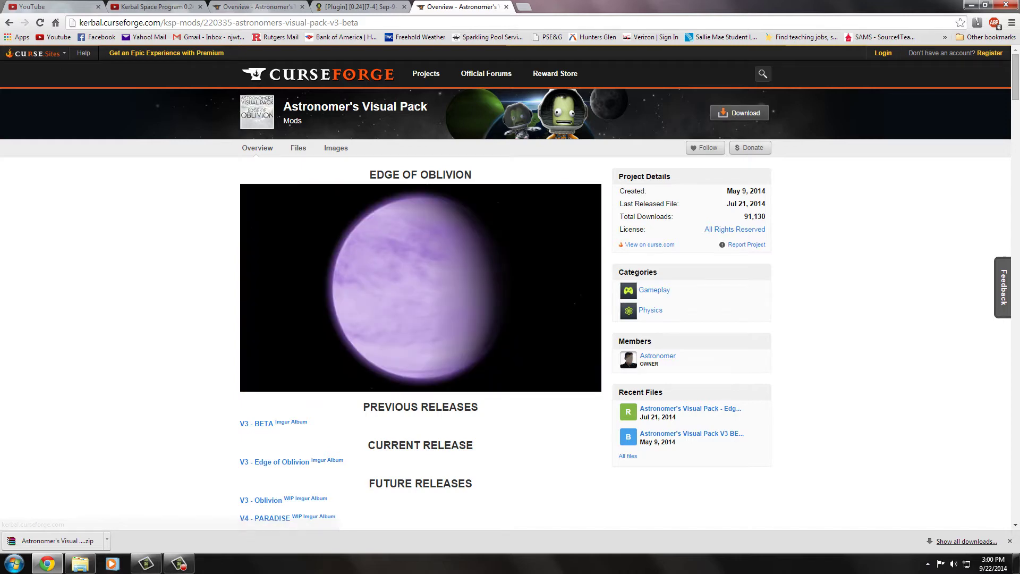
Open the Astronomer's Visual Pack zip from the desktop in WinRAR, then close it.
left_click(1014, 563)
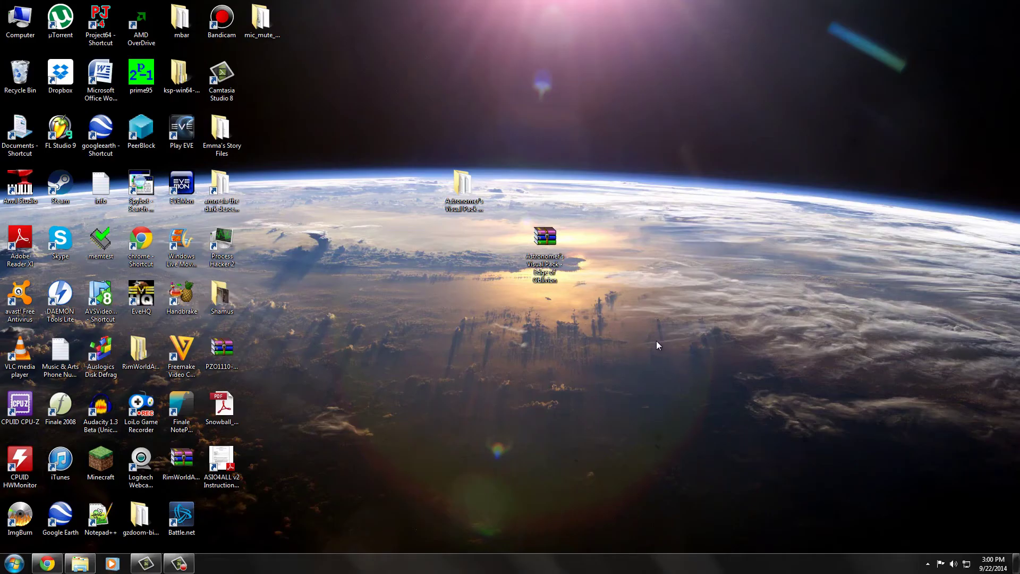
left_click_drag(534, 244, 639, 123)
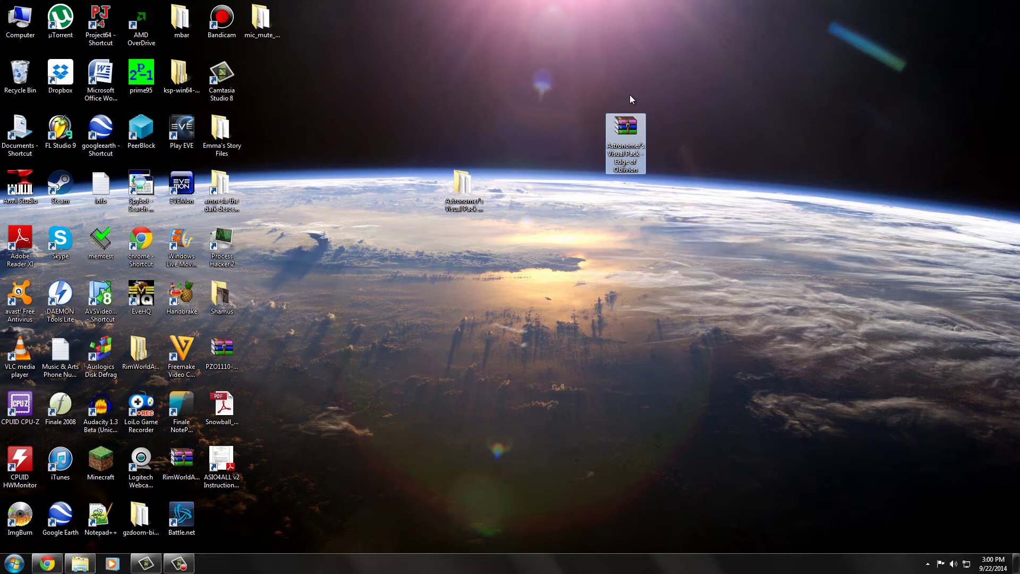
double_click(639, 123)
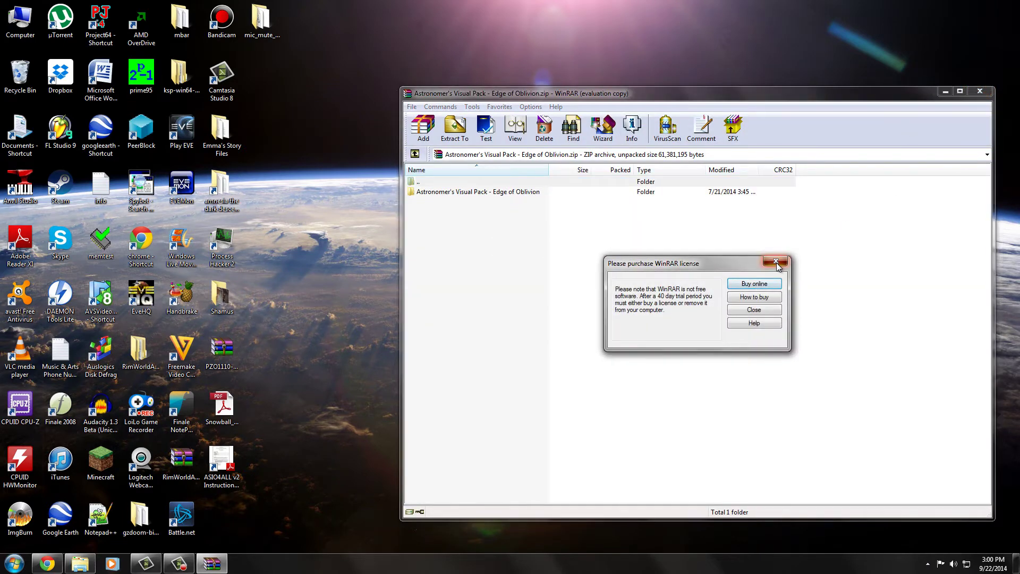
key("Escape")
left_click(980, 91)
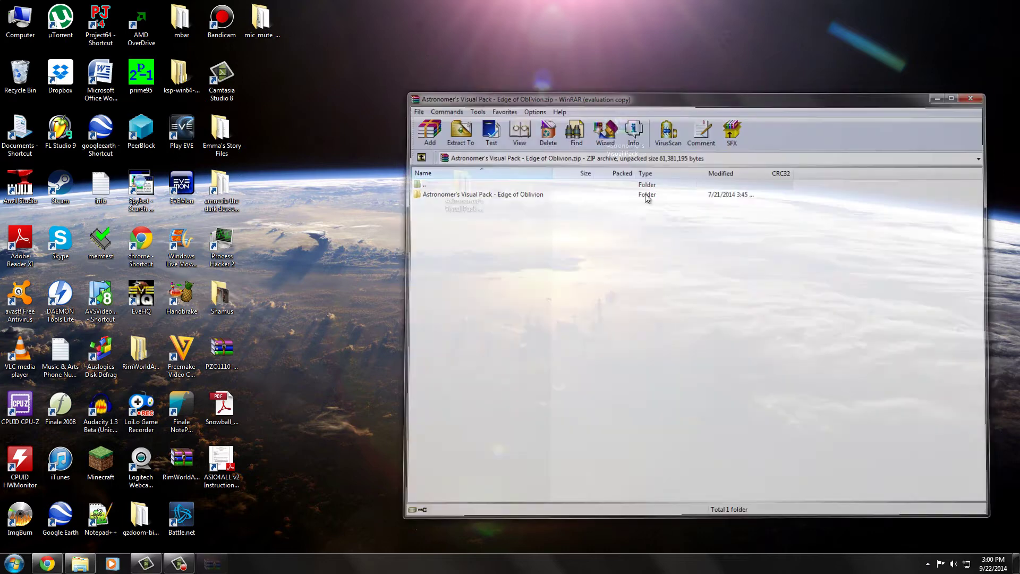
Open the extracted Astronomer's Visual Pack folder and its 1st Step subfolder.
double_click(468, 185)
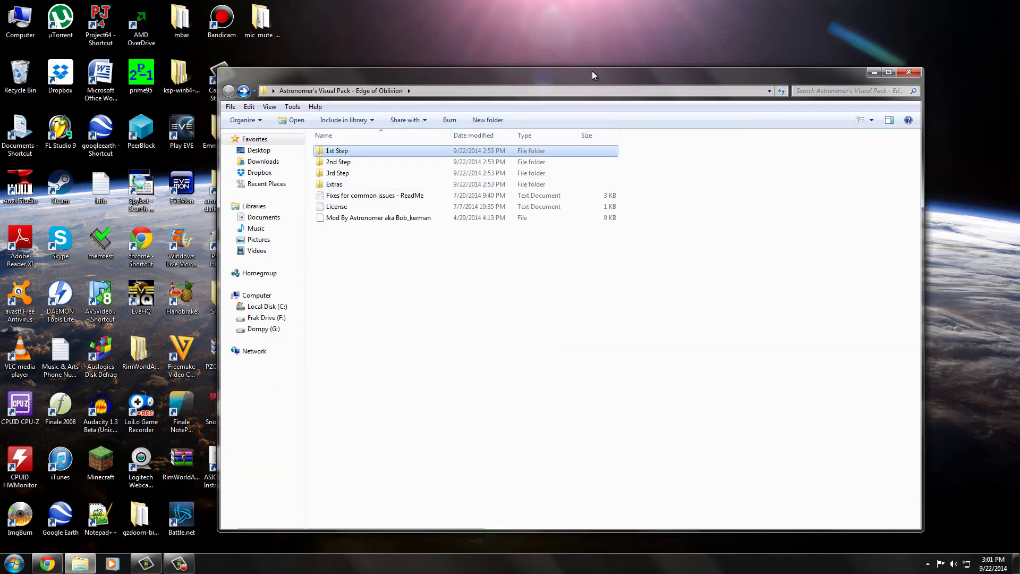
left_click_drag(592, 70, 610, 63)
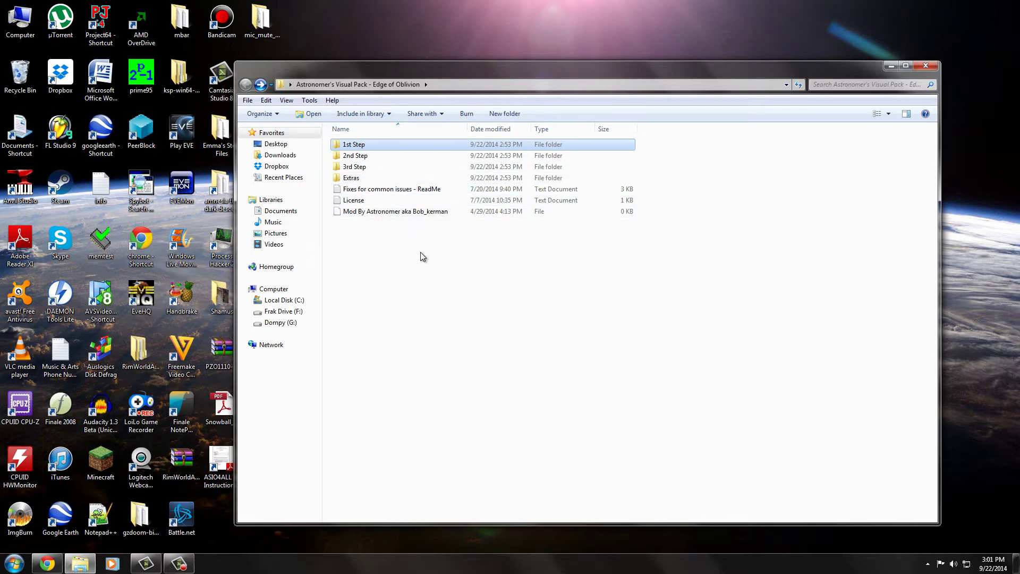
double_click(365, 148)
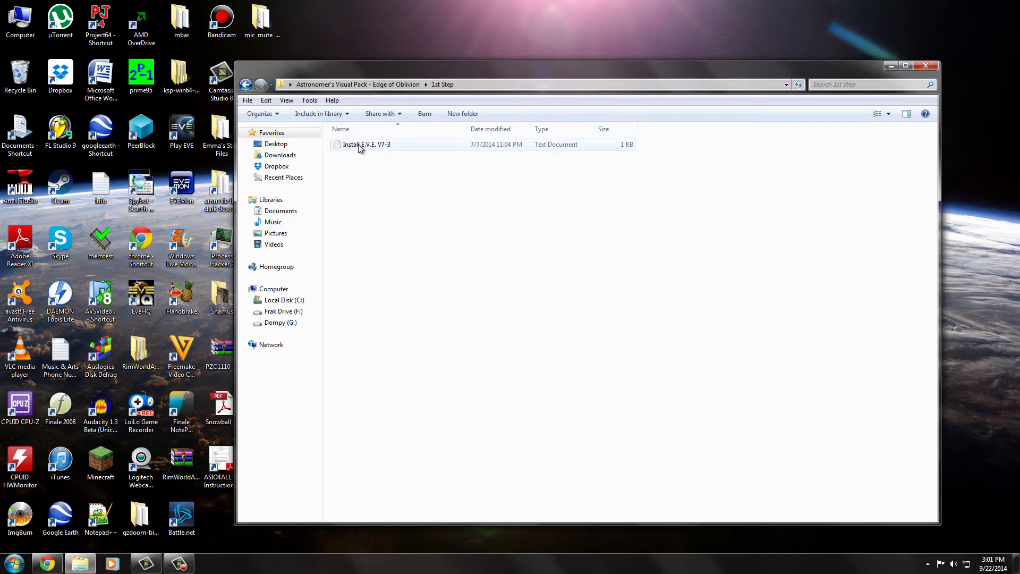
Open the Install E.V.E. V7-3 note and copy its forum thread link.
double_click(358, 145)
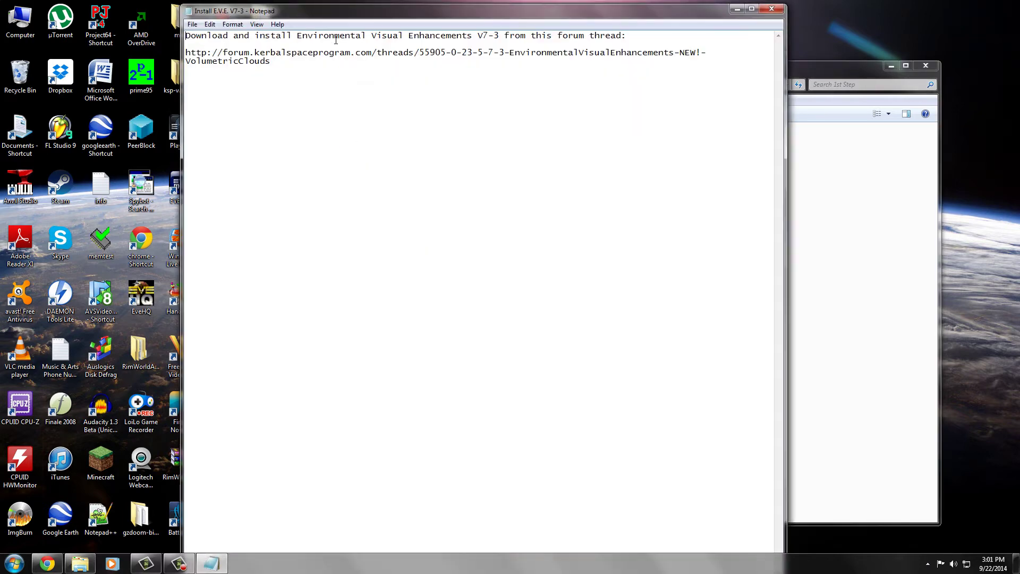
left_click_drag(330, 39, 495, 35)
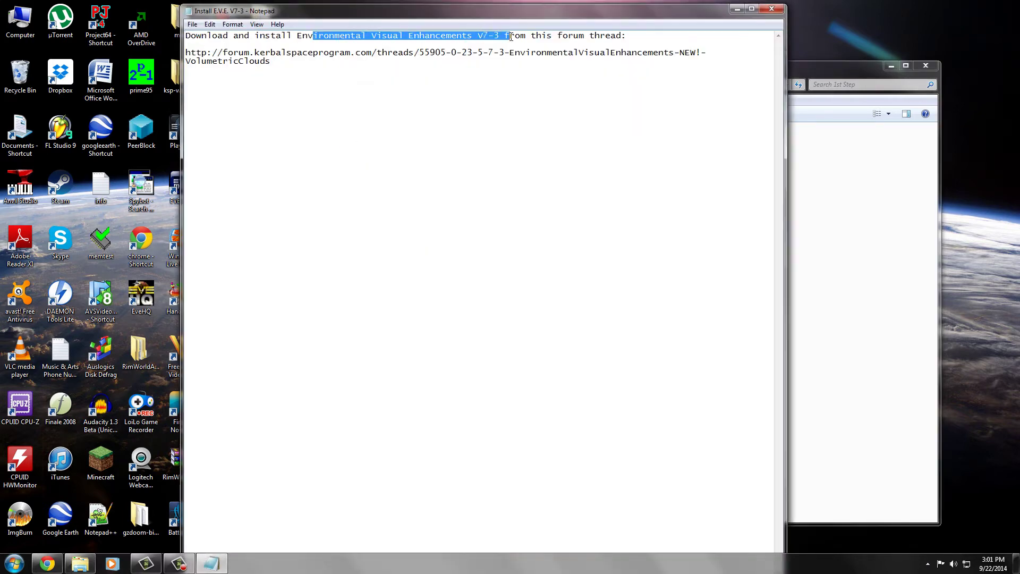
left_click(648, 37)
left_click_drag(281, 61, 162, 49)
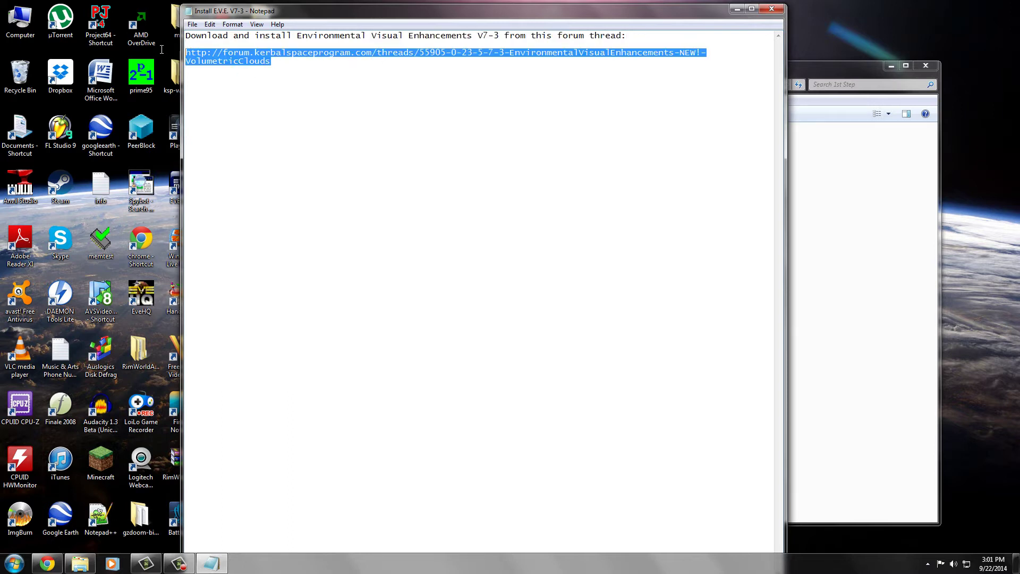
right_click(349, 54)
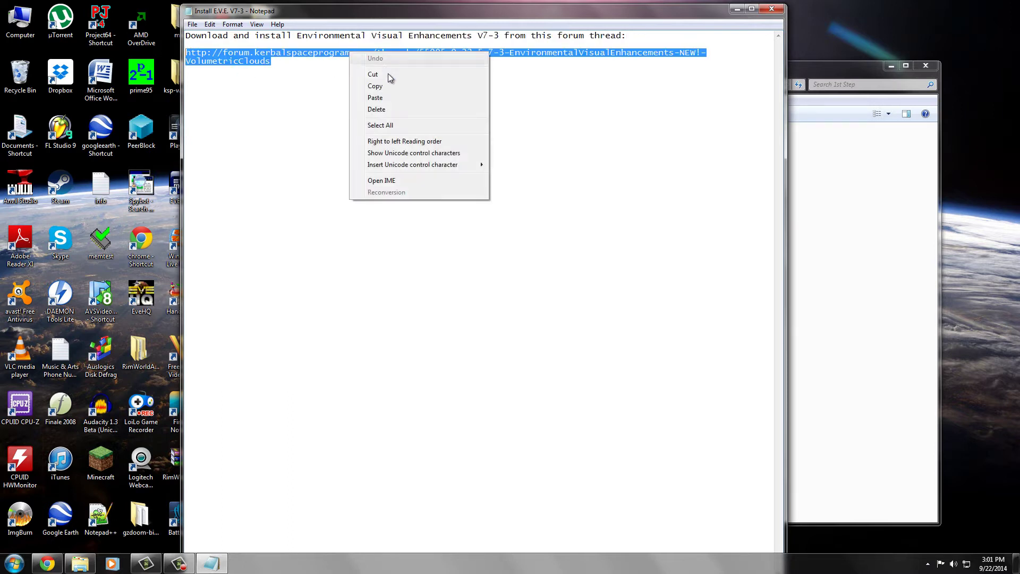
left_click(390, 87)
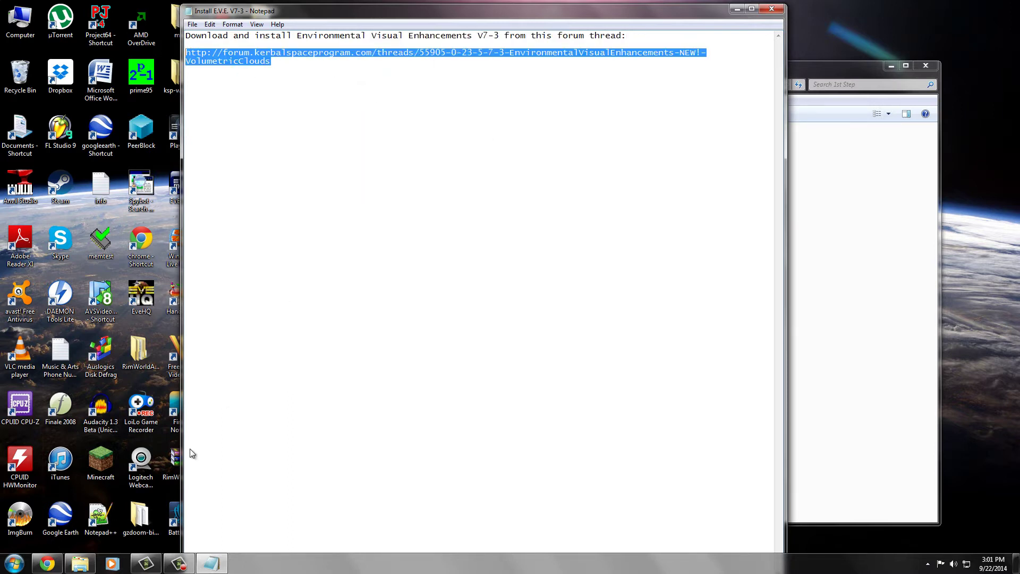
Close the duplicate CurseForge and old forum tabs, then load the pasted EVE forum link.
left_click(48, 563)
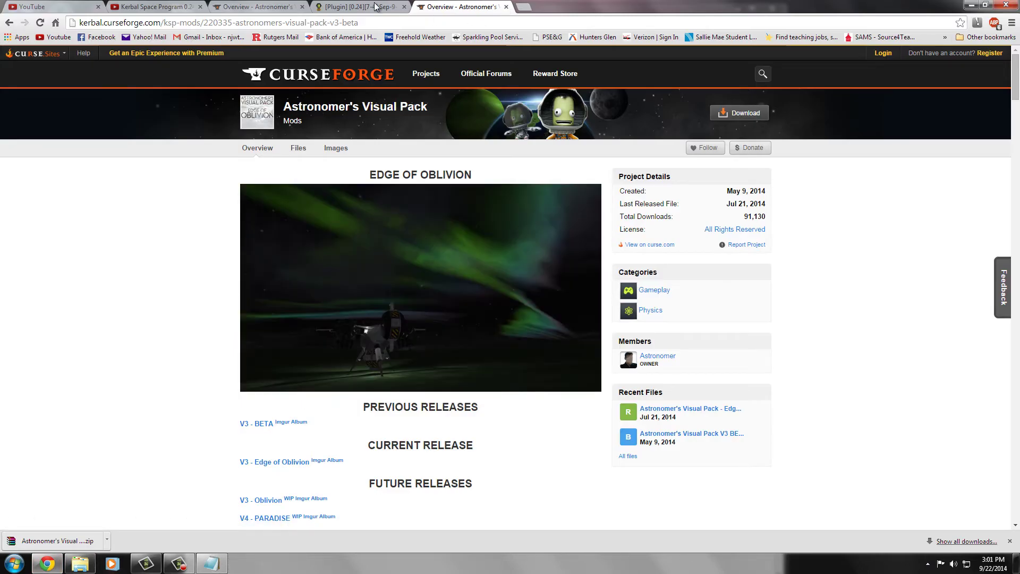
left_click(505, 7)
left_click(357, 6)
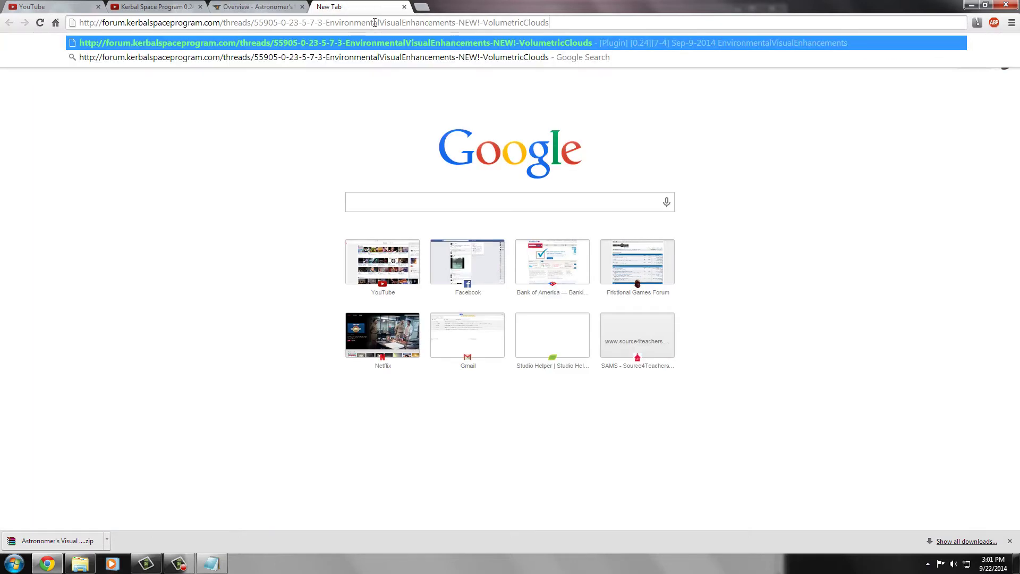
key("Return")
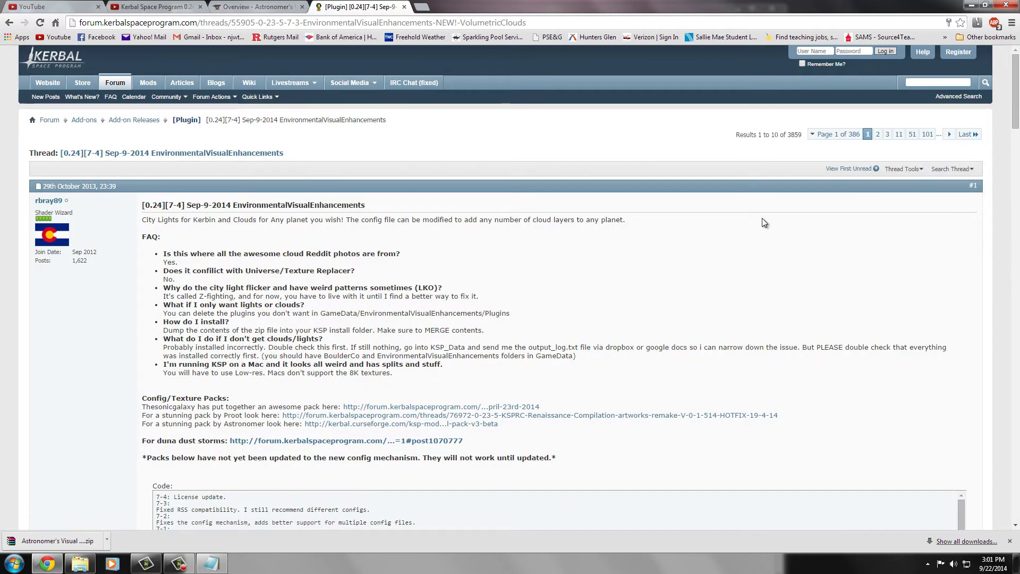
Compare the install note against the EnvironmentalVisualEnhancements forum thread title.
left_click(212, 563)
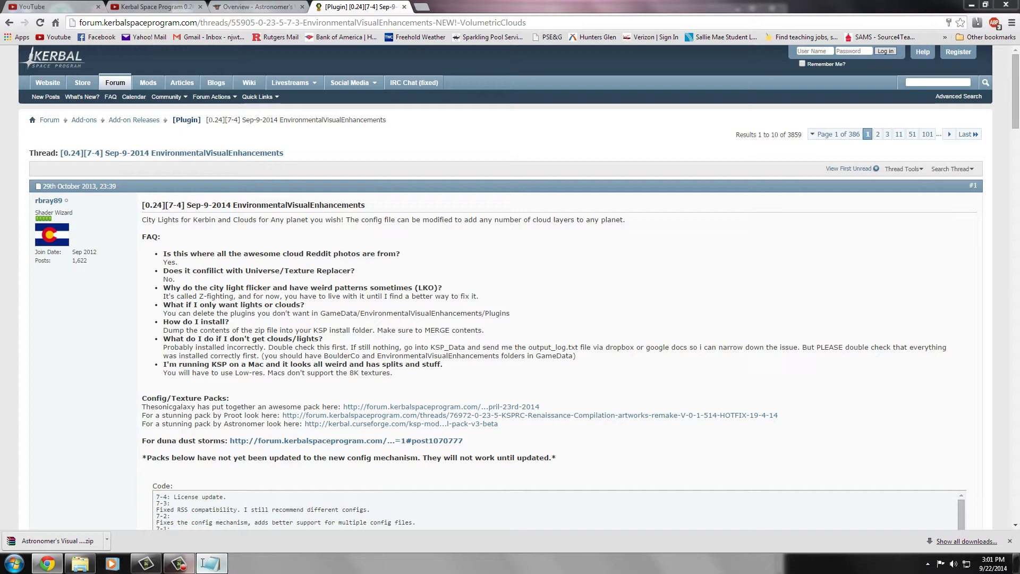
left_click(338, 77)
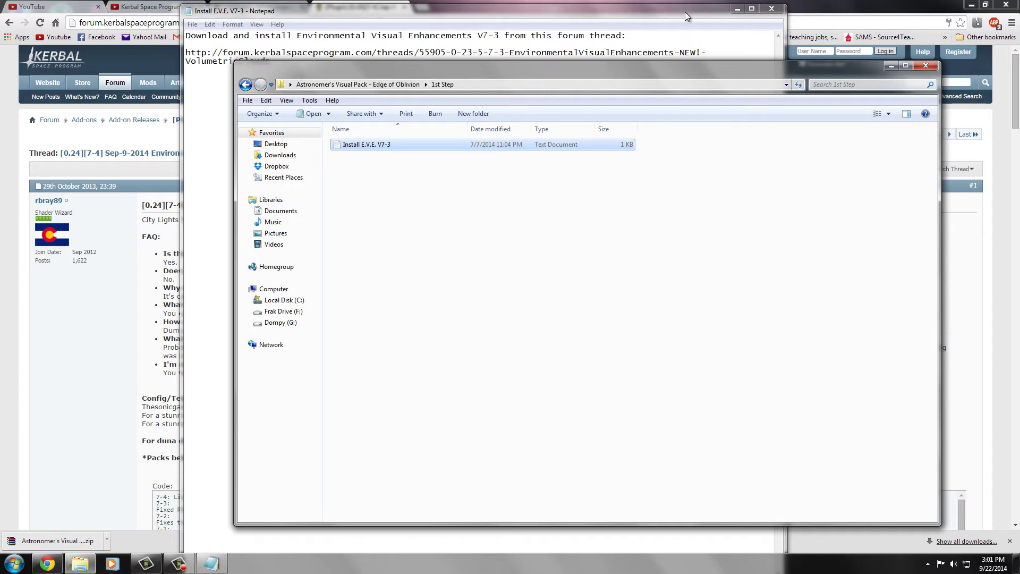
key("alt+Tab")
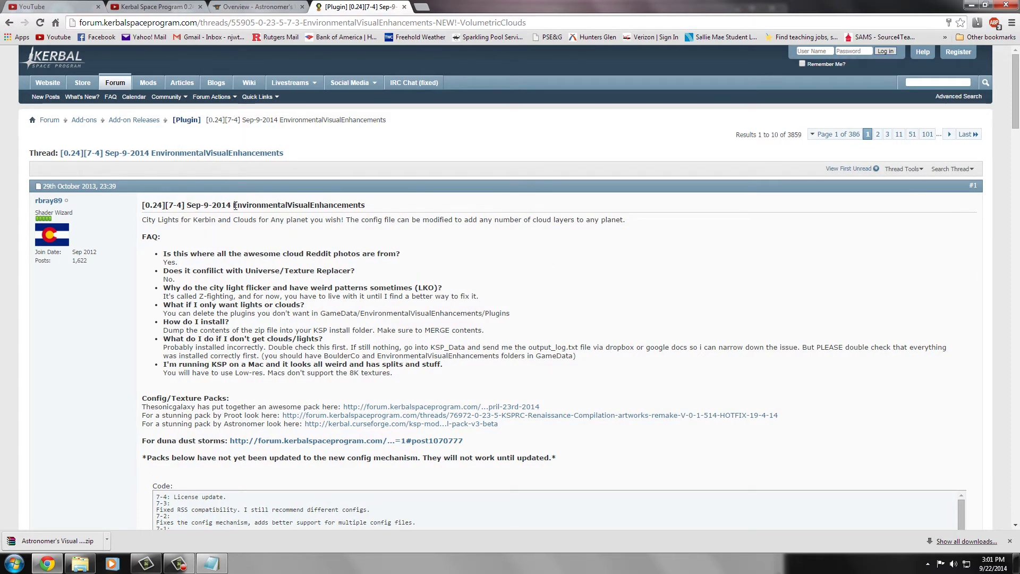
left_click_drag(235, 205, 372, 206)
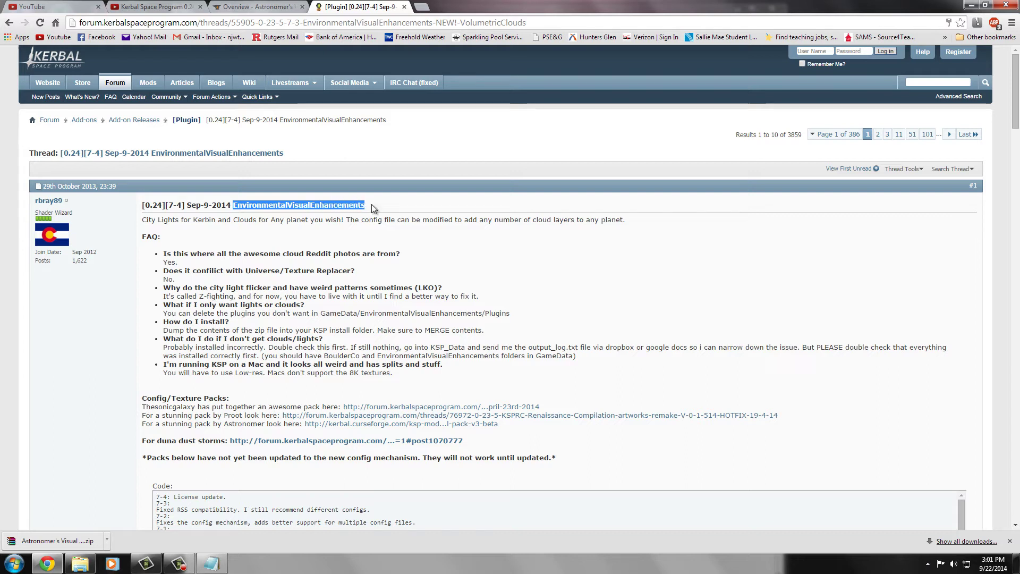
left_click(372, 203)
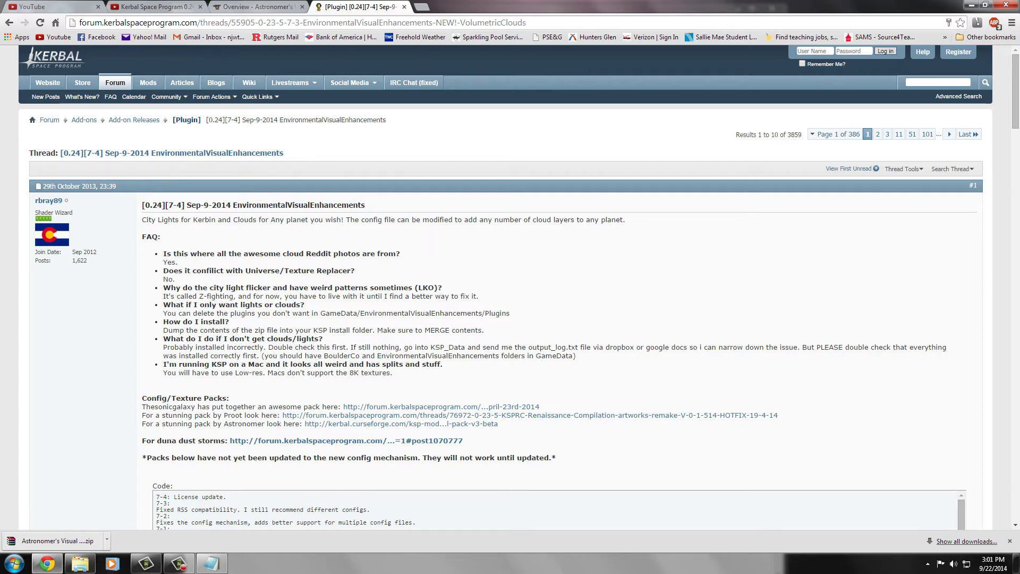
Scroll the thread's first post down to the High Res download link.
left_click(80, 563)
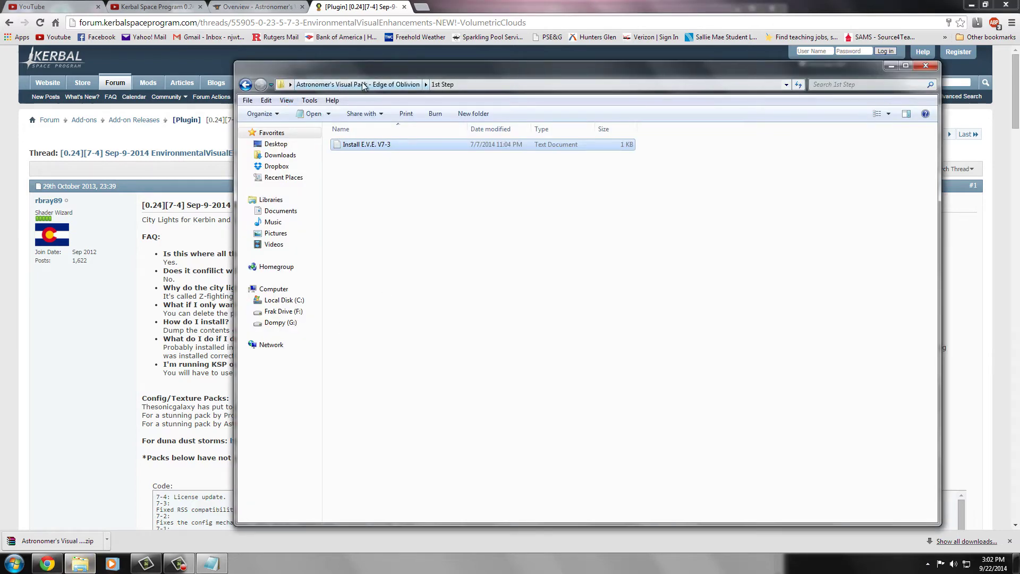
left_click(342, 5)
scroll(571, 297, "down", 18)
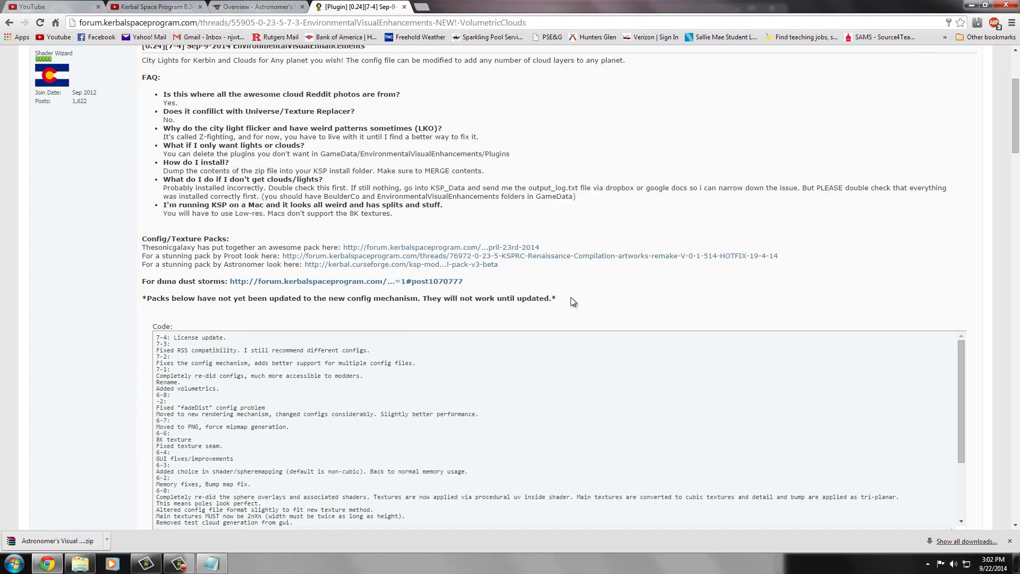
scroll(653, 234, "down", 3)
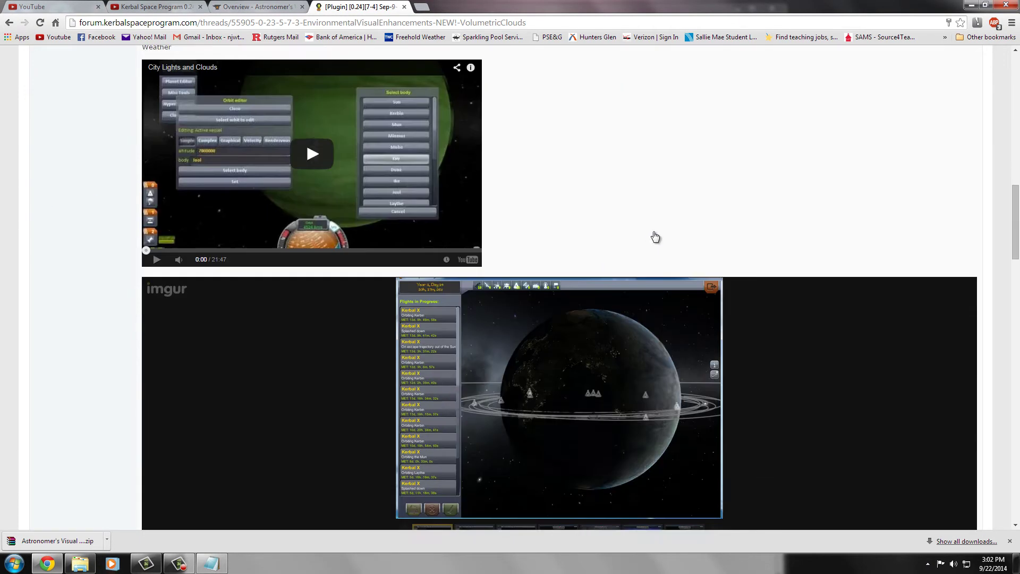
scroll(653, 234, "down", 2)
scroll(654, 235, "up", 2)
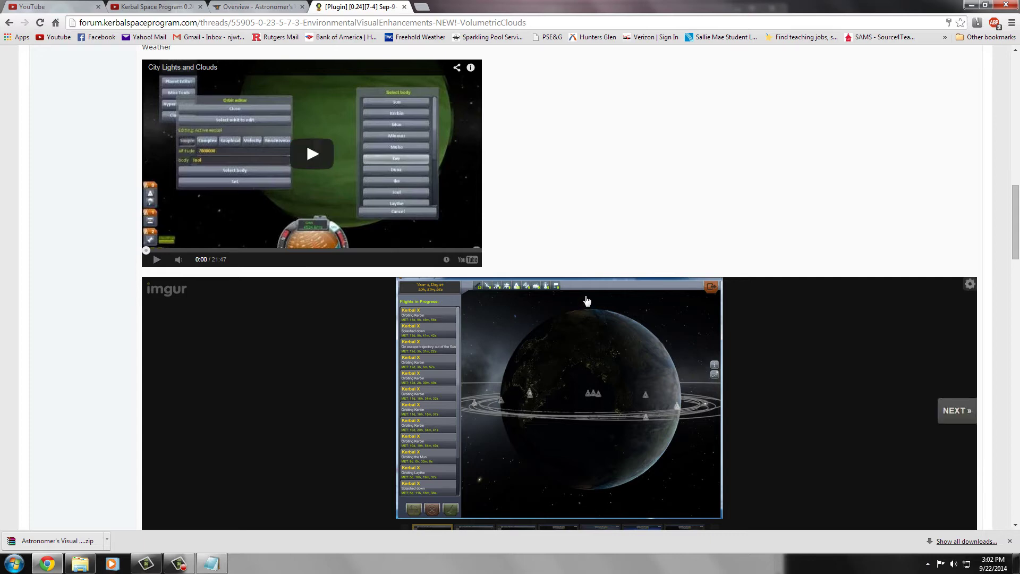
scroll(587, 287, "down", 6)
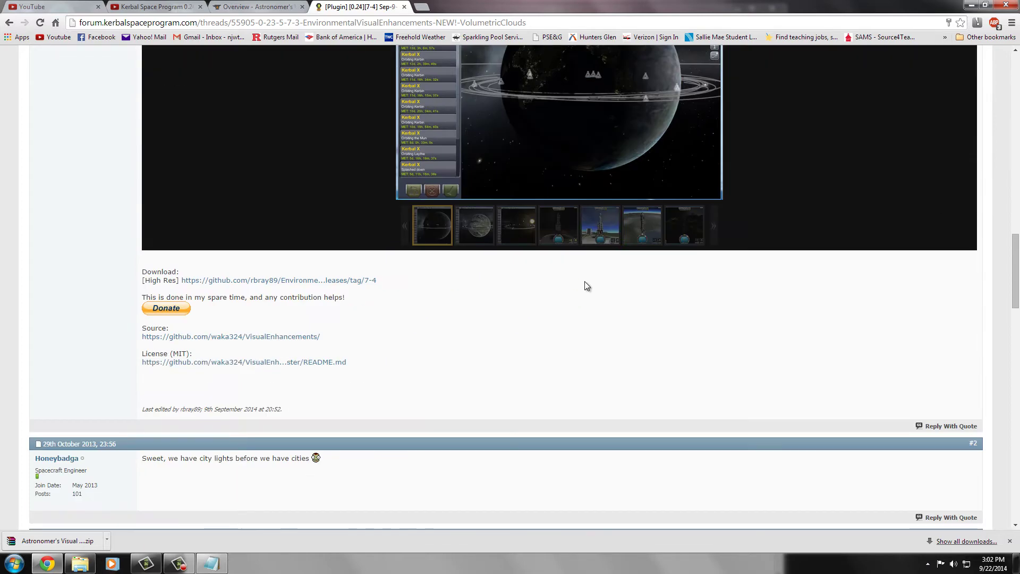
Download EnvironmentalVisualEnhancements-7-4-LR.zip from the GitHub 7-4 release page, then show the desktop.
left_click(201, 285)
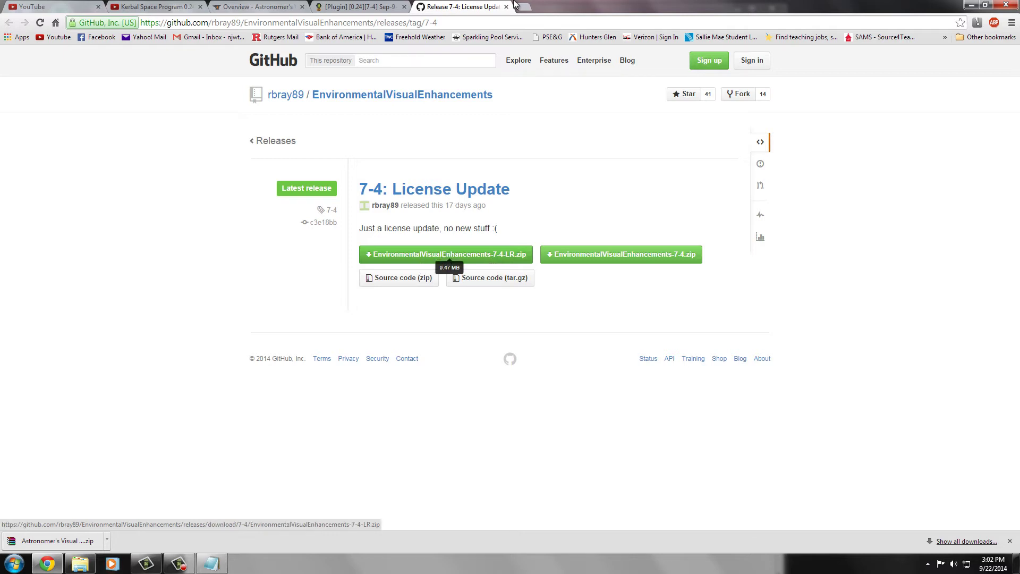
left_click(470, 258)
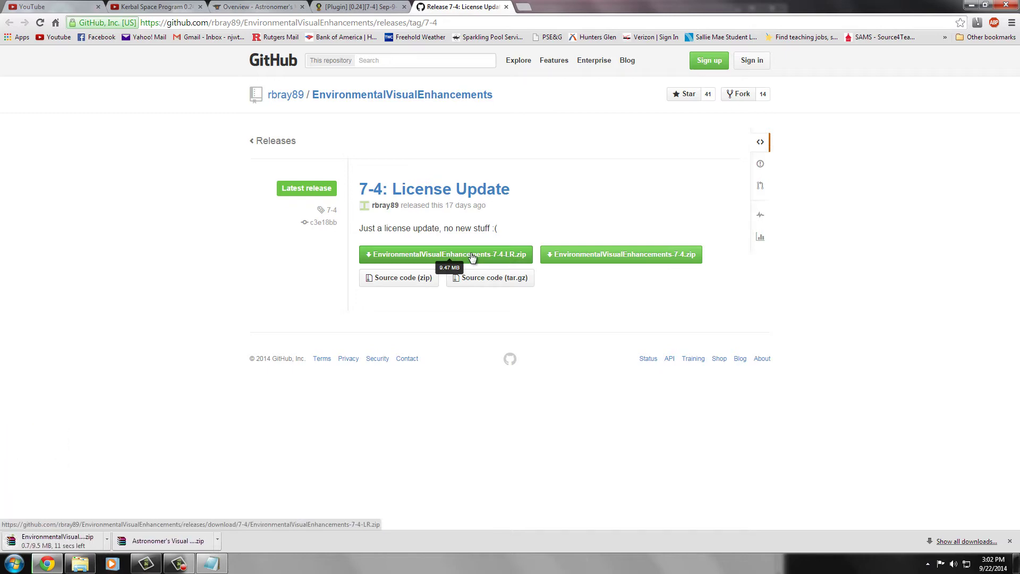
left_click(971, 5)
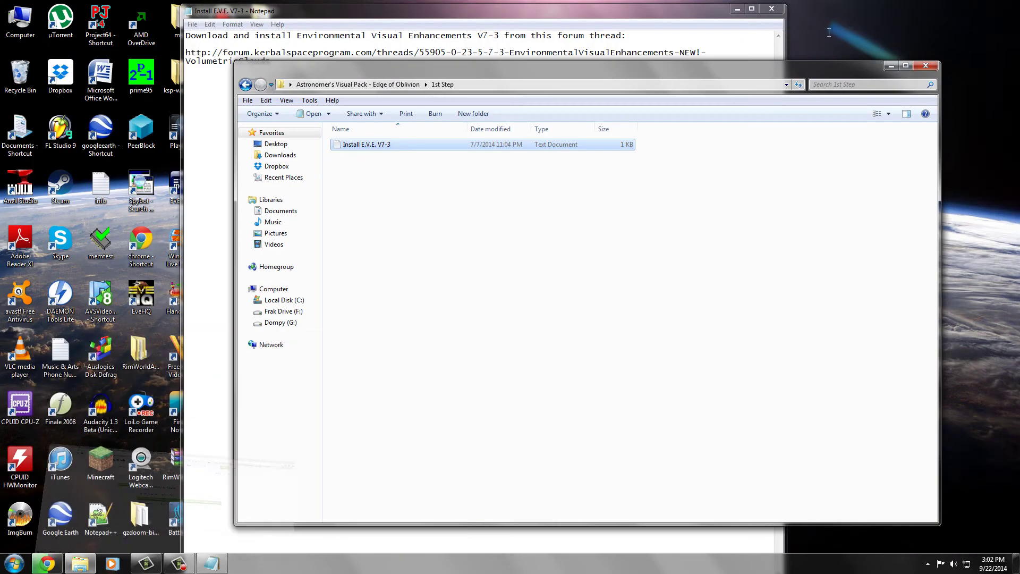
left_click(1016, 563)
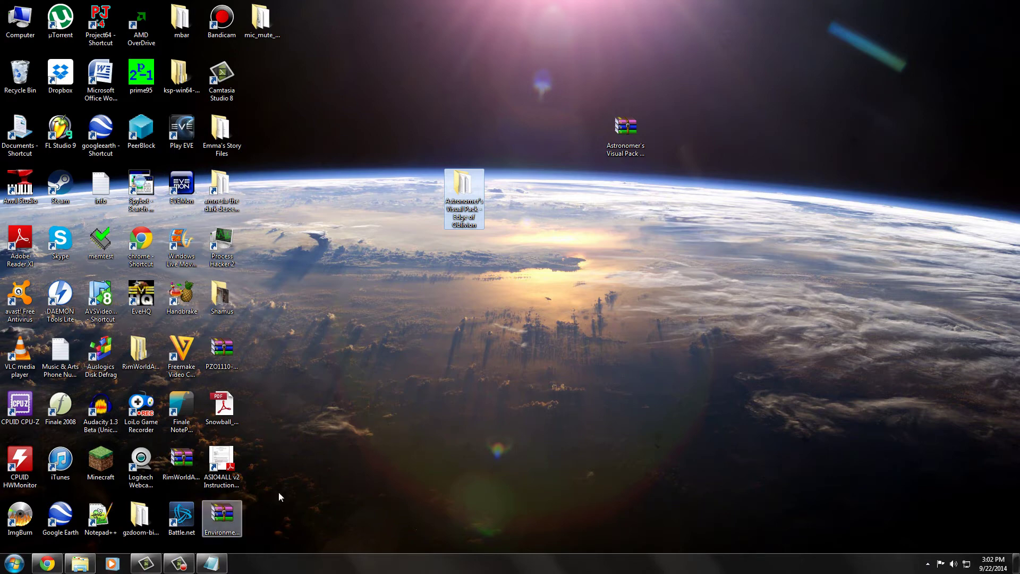
Drag GameData out of the EVE 7-4 LR zip in WinRAR onto the desktop.
left_click_drag(222, 514, 632, 299)
double_click(632, 299)
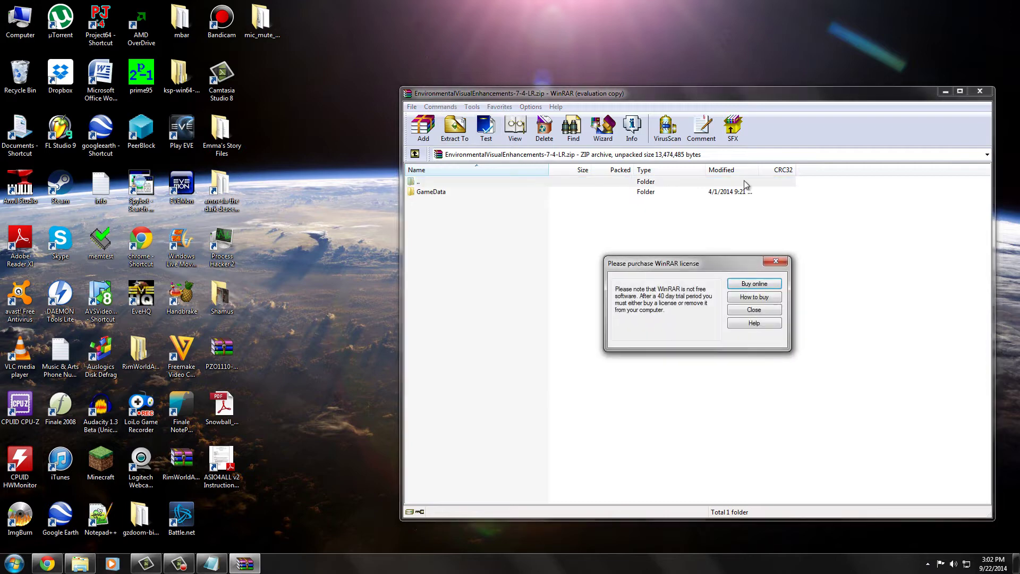
left_click(777, 261)
left_click_drag(783, 99, 767, 74)
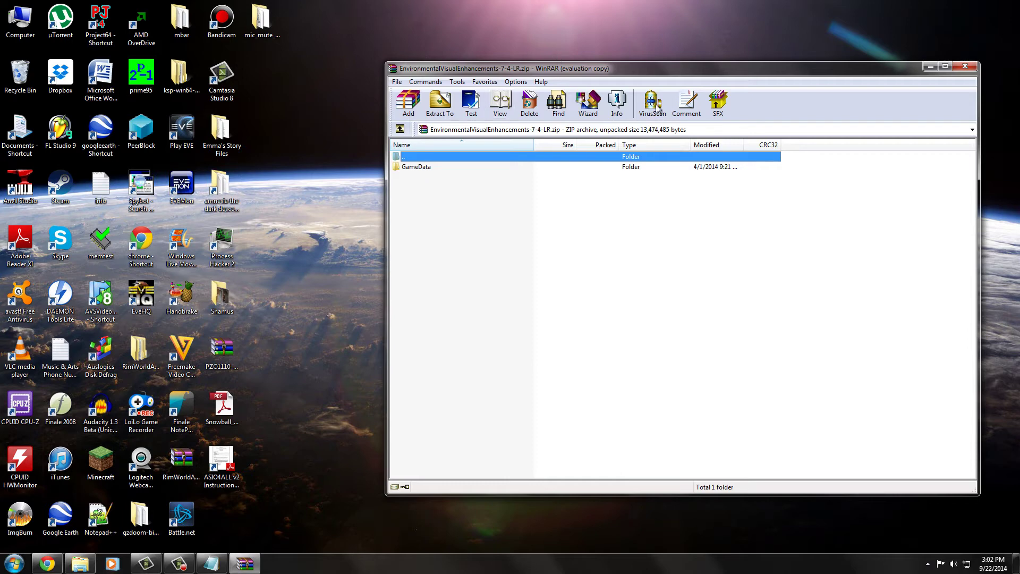
left_click_drag(659, 68, 799, 114)
left_click_drag(568, 211, 419, 321)
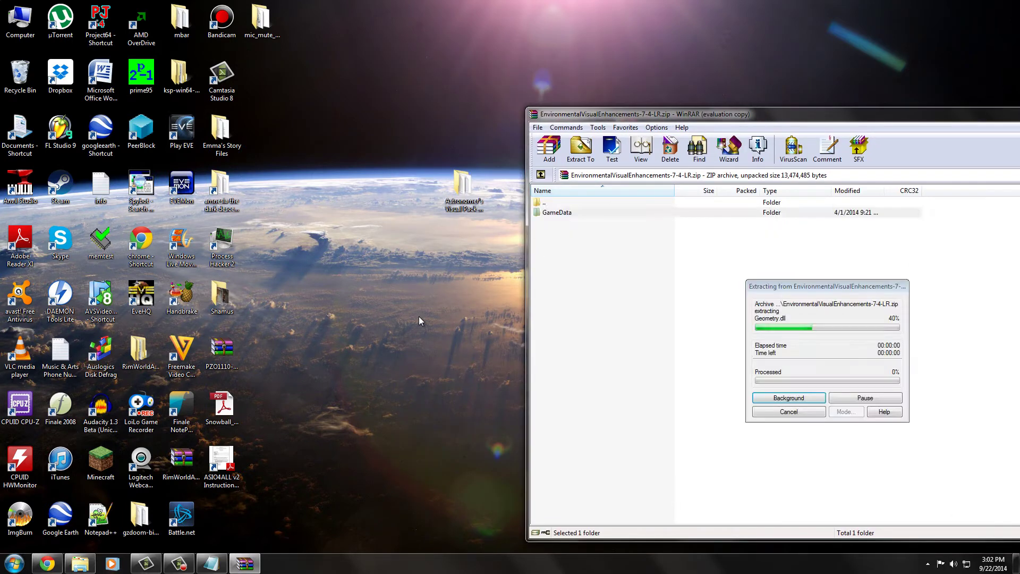
left_click_drag(886, 117, 694, 110)
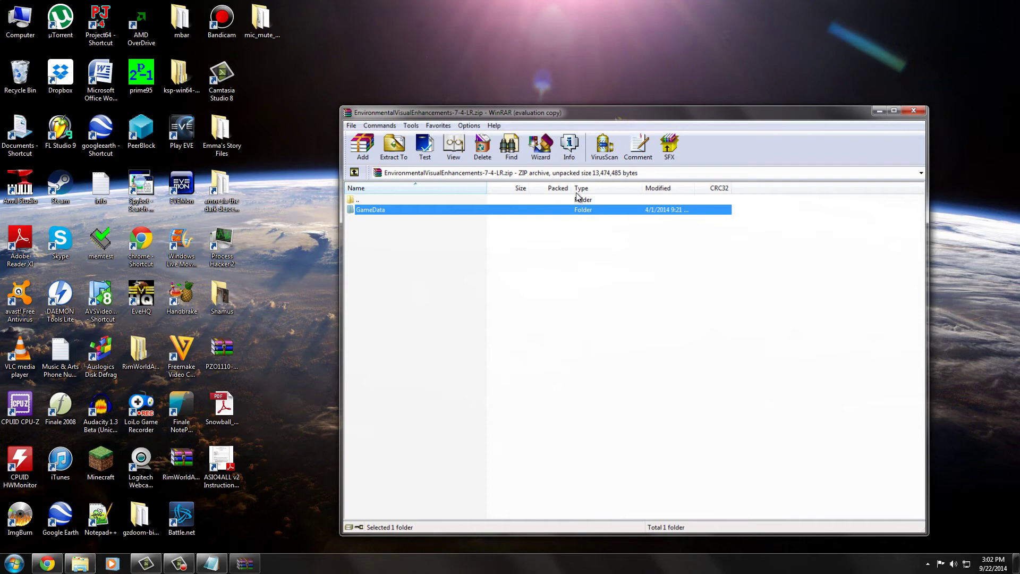
left_click(924, 108)
Open the game's GameData folder via ksp-win64-0-24-0 and KSP_win64.
left_click(179, 85)
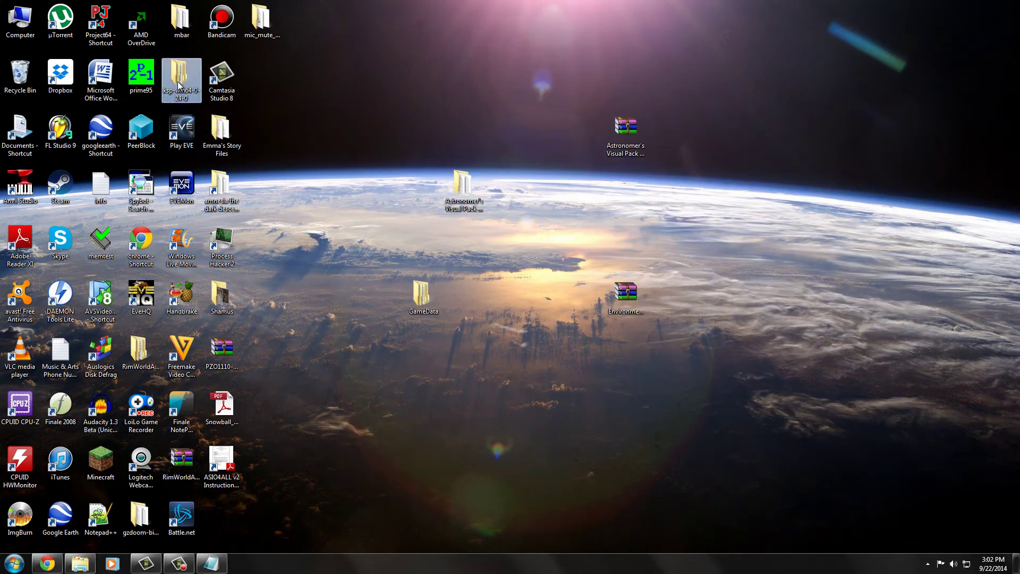
double_click(180, 80)
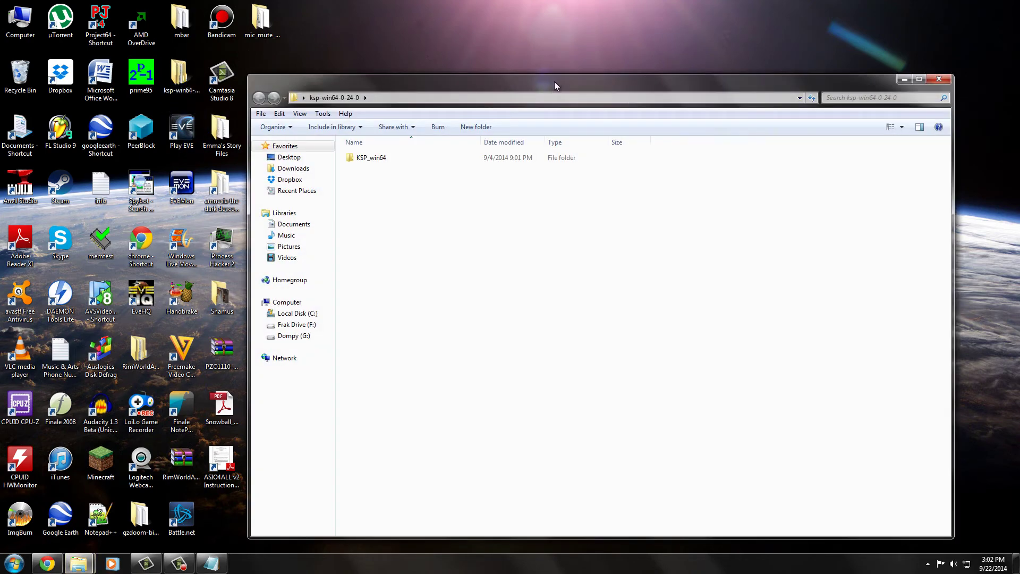
mouse_move(553, 81)
left_mouse_down()
mouse_move(745, 113)
mouse_move(557, 81)
left_mouse_up()
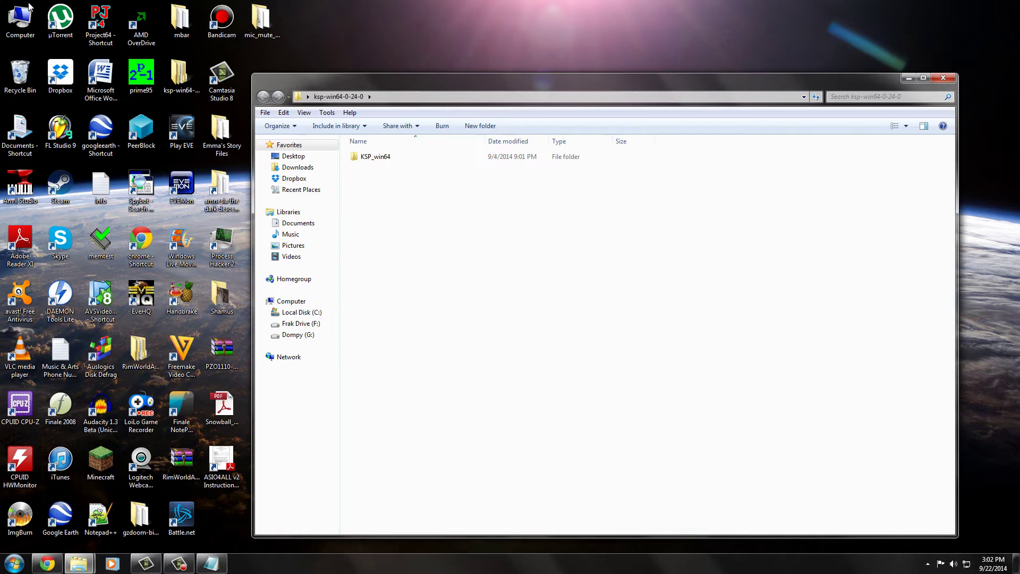
left_click_drag(428, 82, 480, 107)
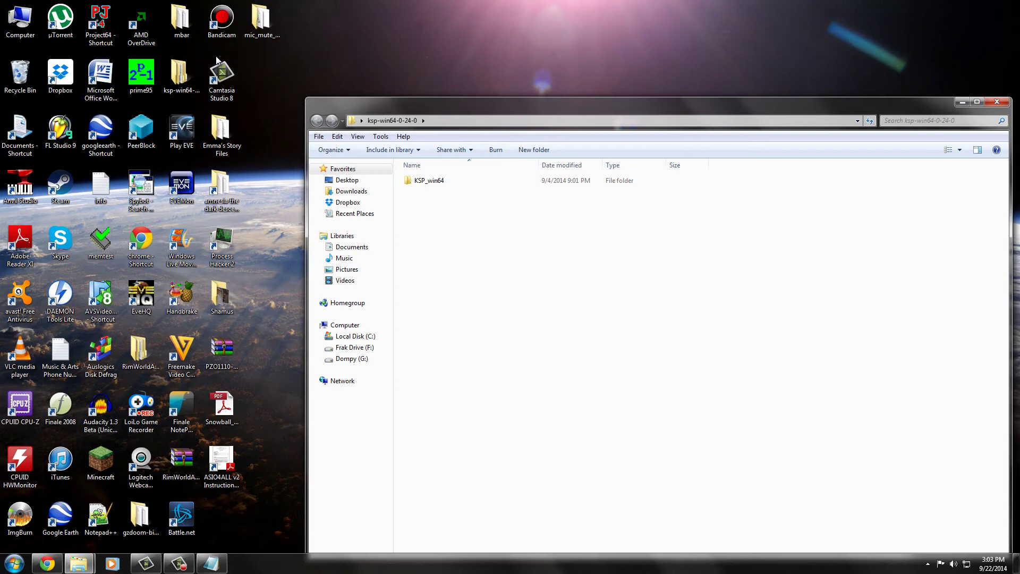
double_click(425, 179)
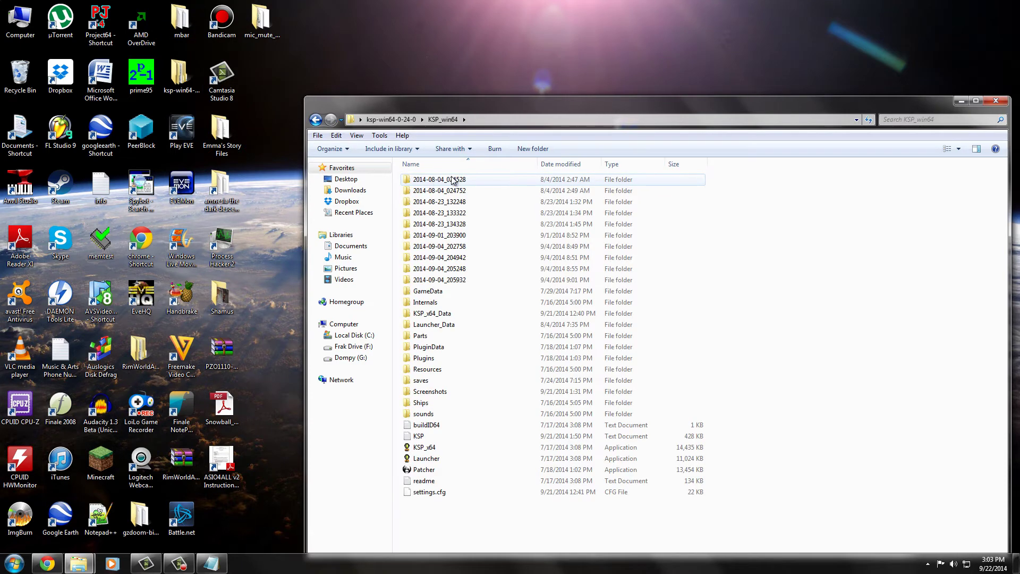
double_click(428, 292)
left_click_drag(432, 101, 660, 104)
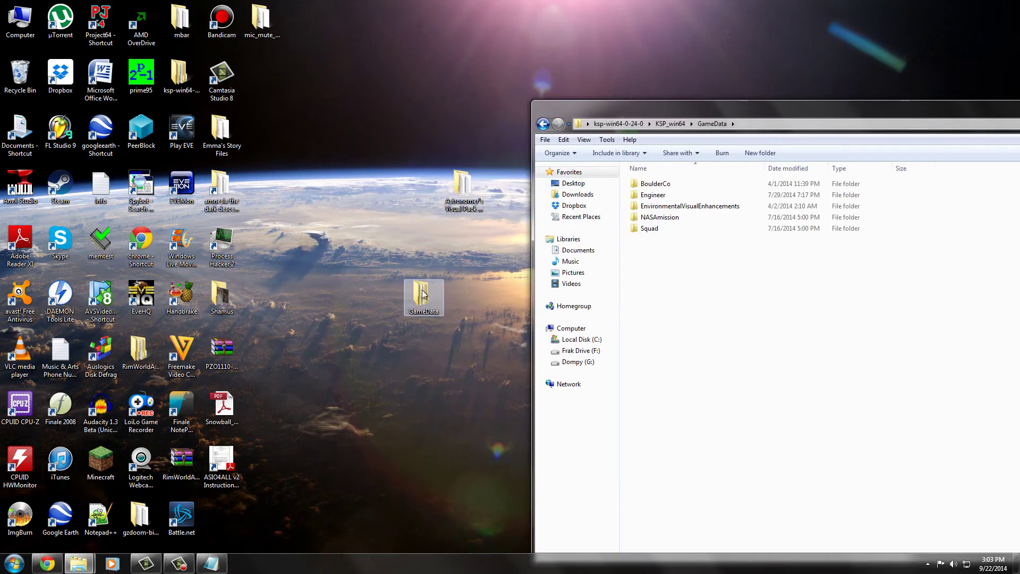
Select BoulderCo and EnvironmentalVisualEnhancements in the extracted GameData, close it, and return to KSP_win64.
double_click(422, 294)
left_click_drag(255, 226, 91, 77)
left_click(825, 404)
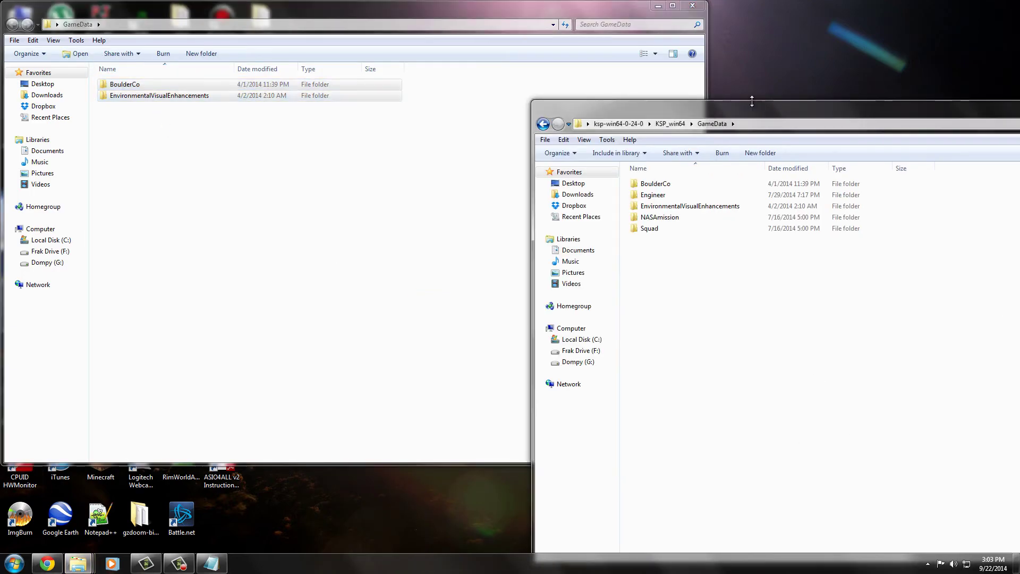
left_click_drag(755, 104, 570, 90)
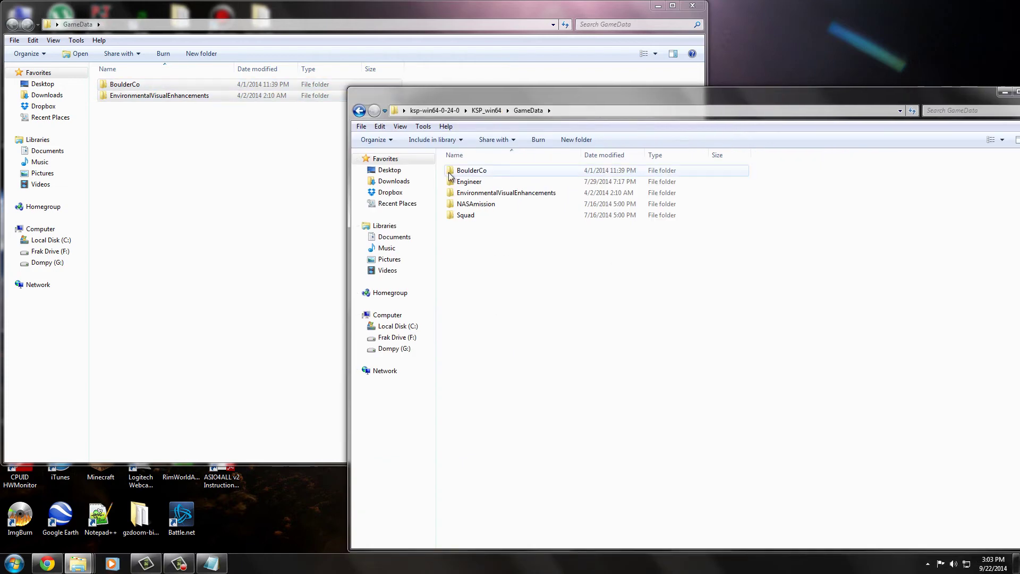
left_click(276, 149)
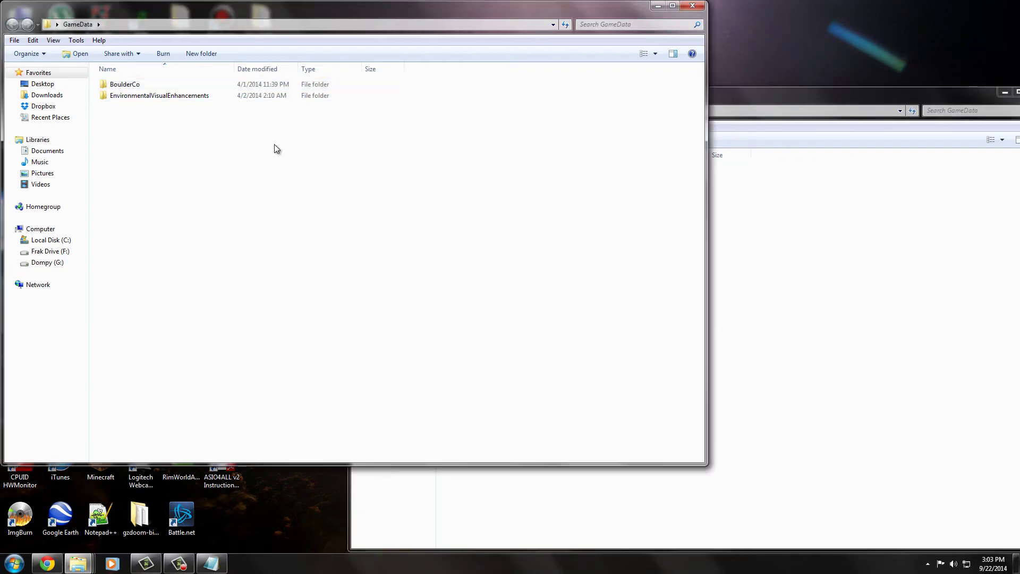
left_click(692, 6)
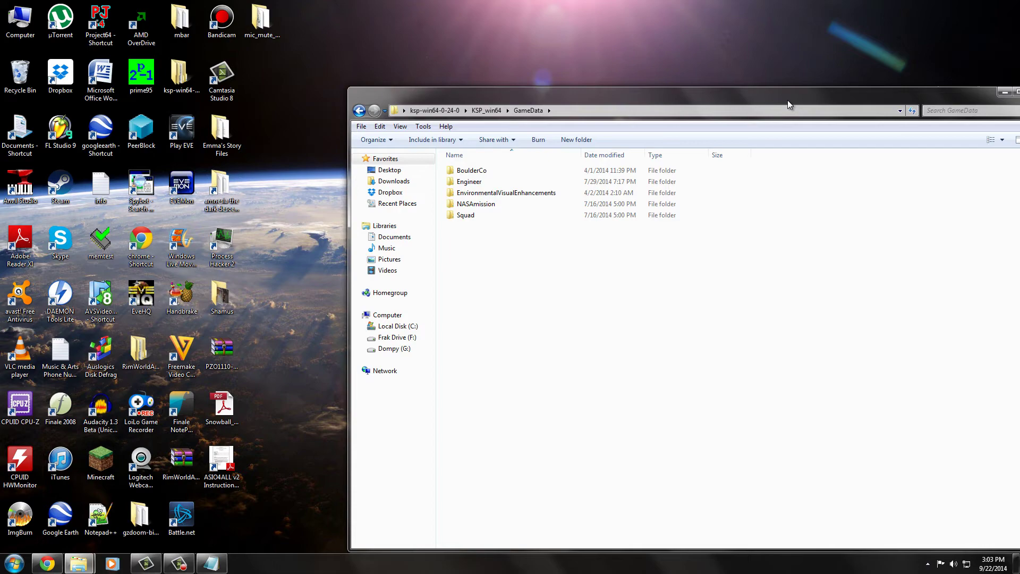
left_click_drag(788, 104, 656, 86)
key("BackSpace")
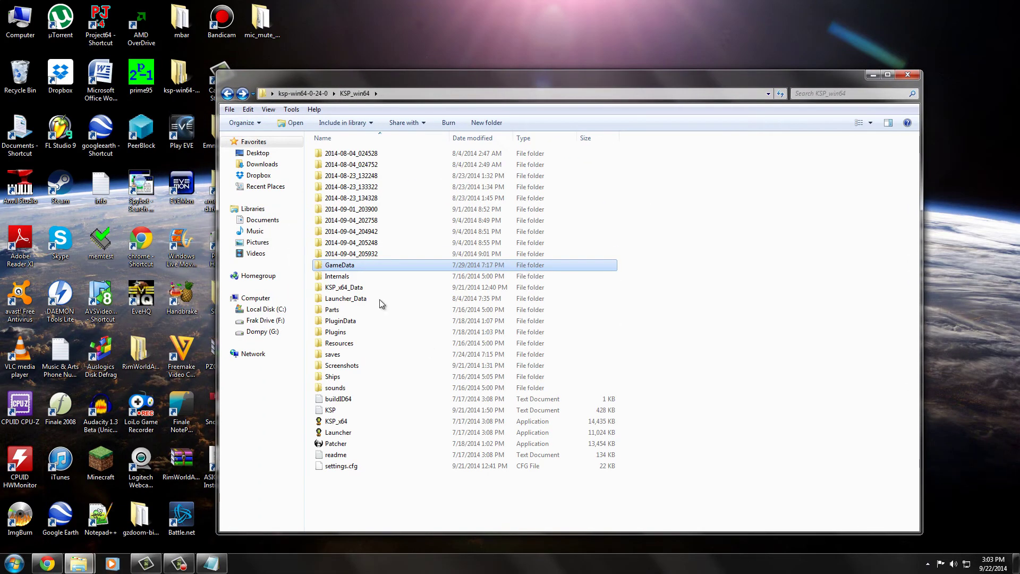
Minimize the KSP window, tidy the desktop icons and open the Astronomer's Visual Pack's 2nd Step folder.
left_click(874, 75)
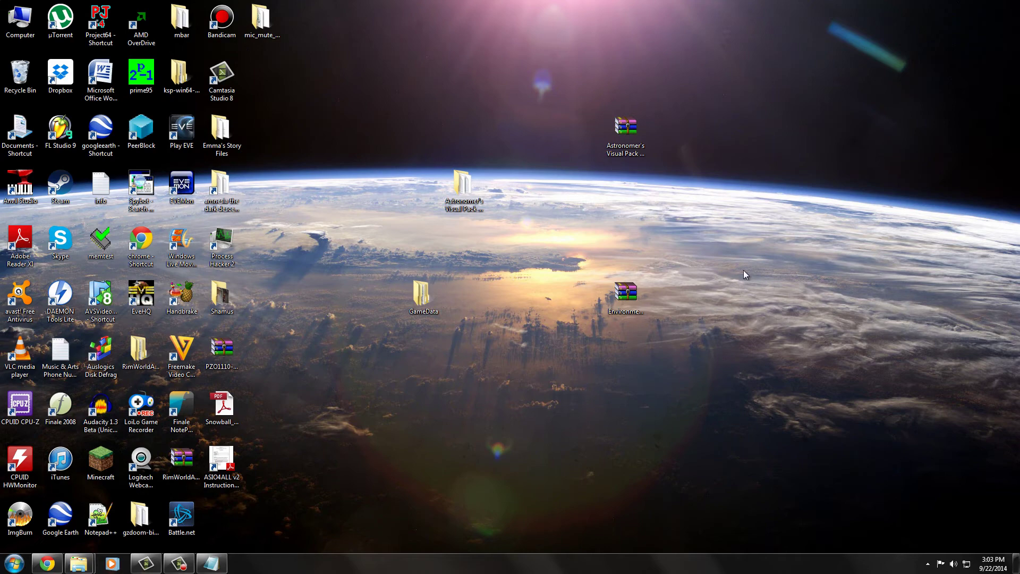
left_click_drag(745, 275, 391, 340)
left_click_drag(424, 293, 343, 461)
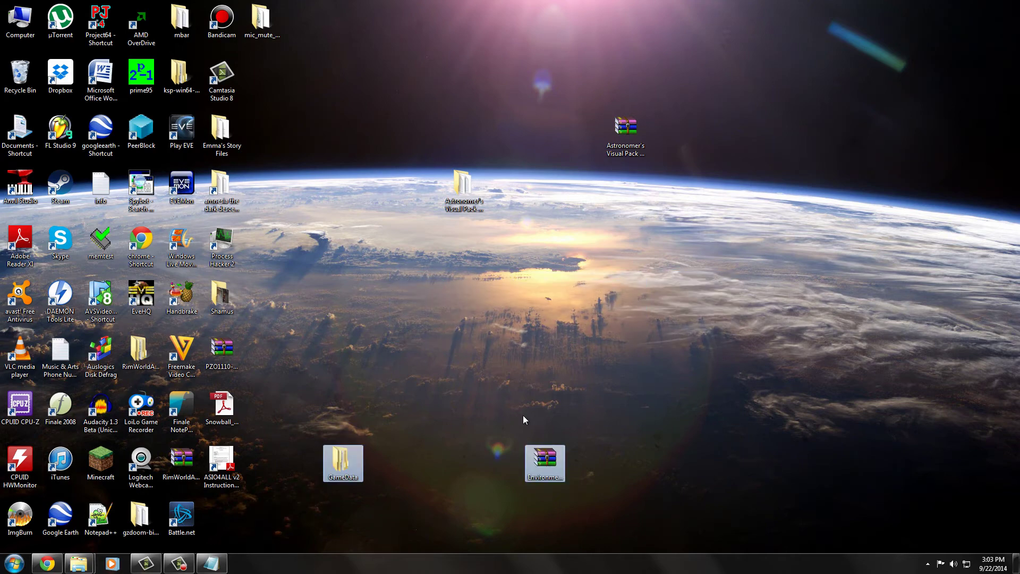
double_click(462, 186)
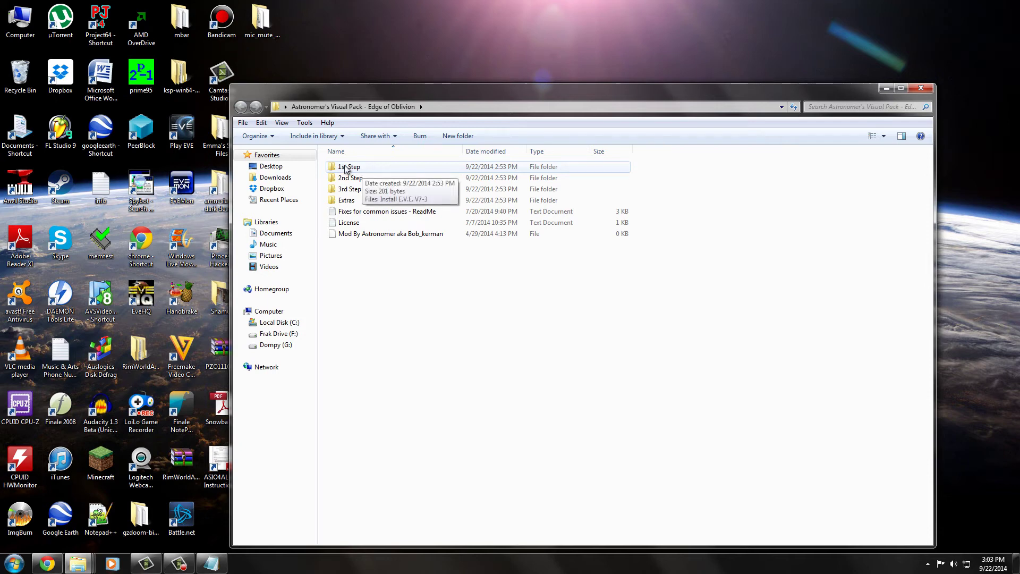
double_click(351, 178)
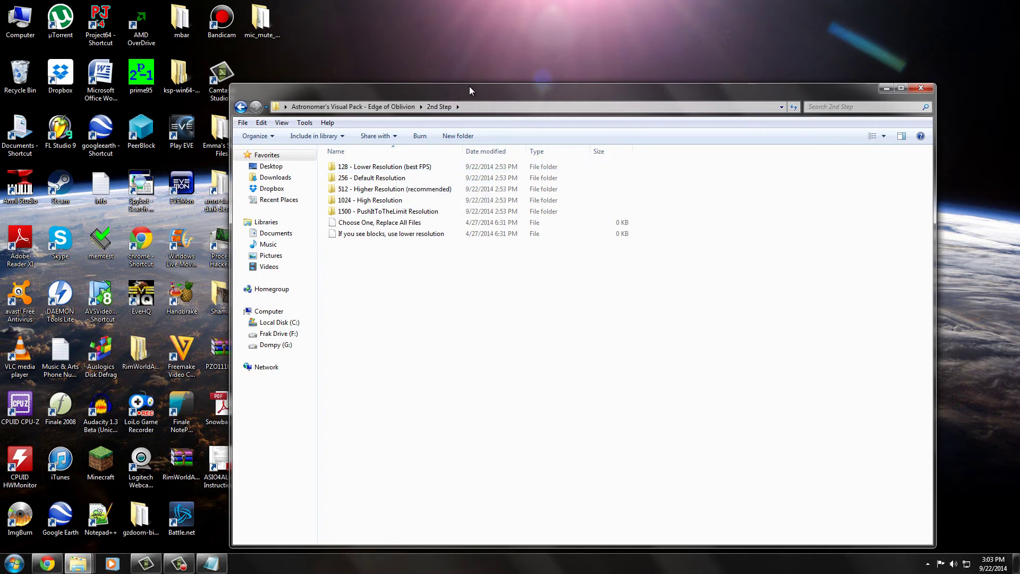
left_click_drag(470, 90, 478, 85)
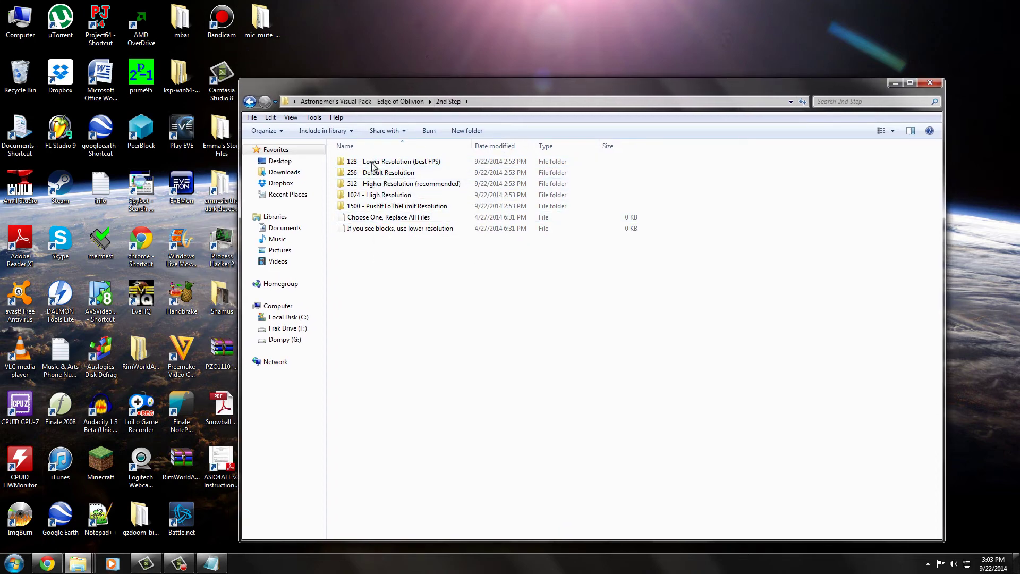
Review the 512, 1024 and 1500 resolution folders, peeking inside 1500 - PushItToTheLimit before returning.
left_click(395, 186)
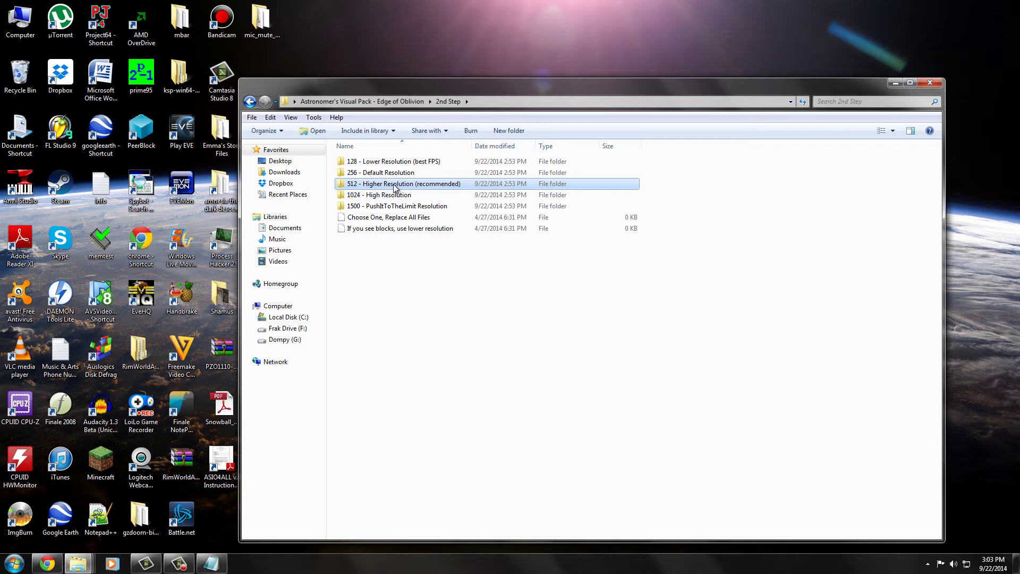
left_click(420, 196)
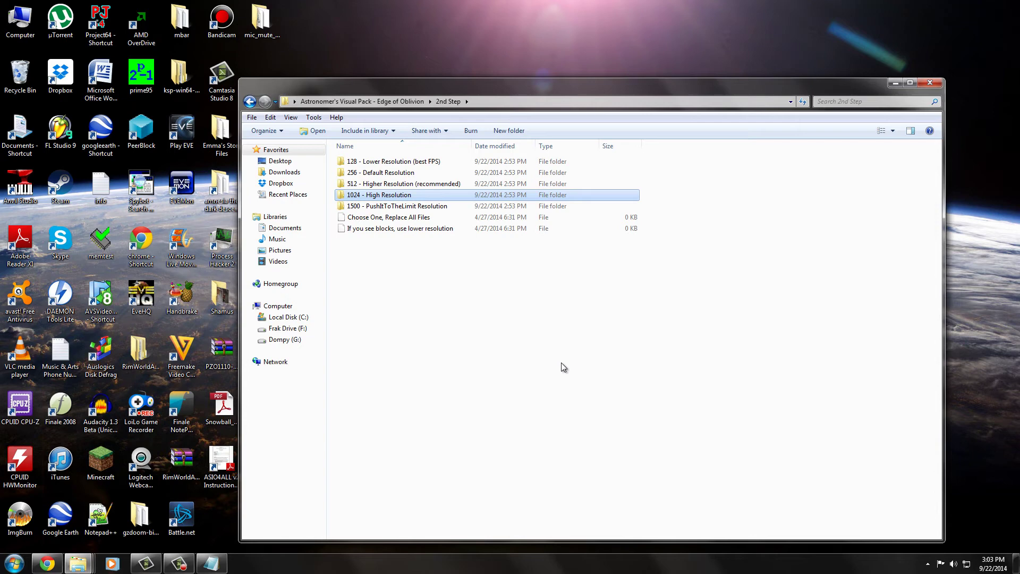
left_click(395, 207)
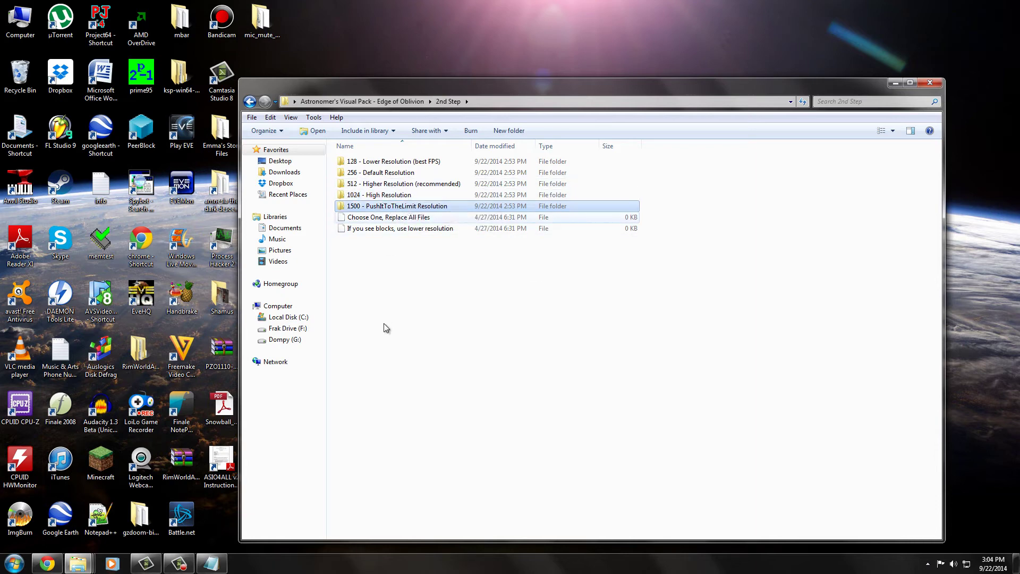
double_click(424, 209)
key("BackSpace")
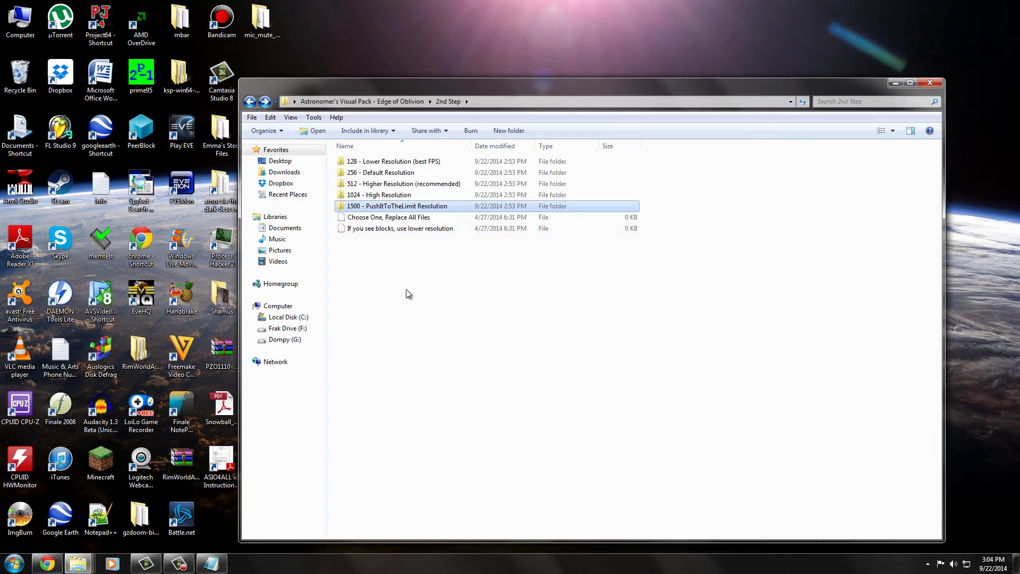
Place the pack's 512 - Higher Resolution GameData beside the game's GameData folder for comparison.
double_click(410, 184)
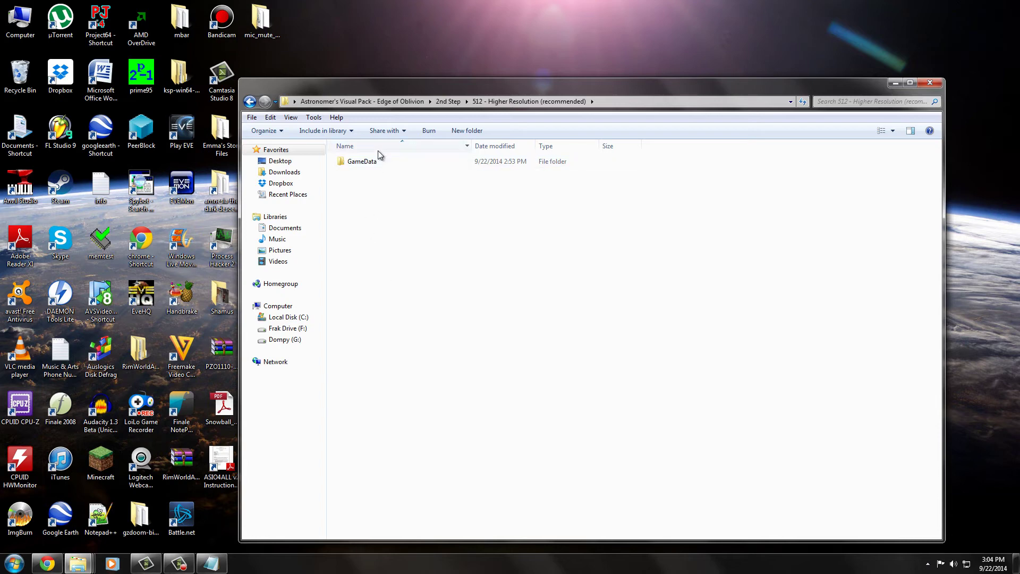
double_click(375, 161)
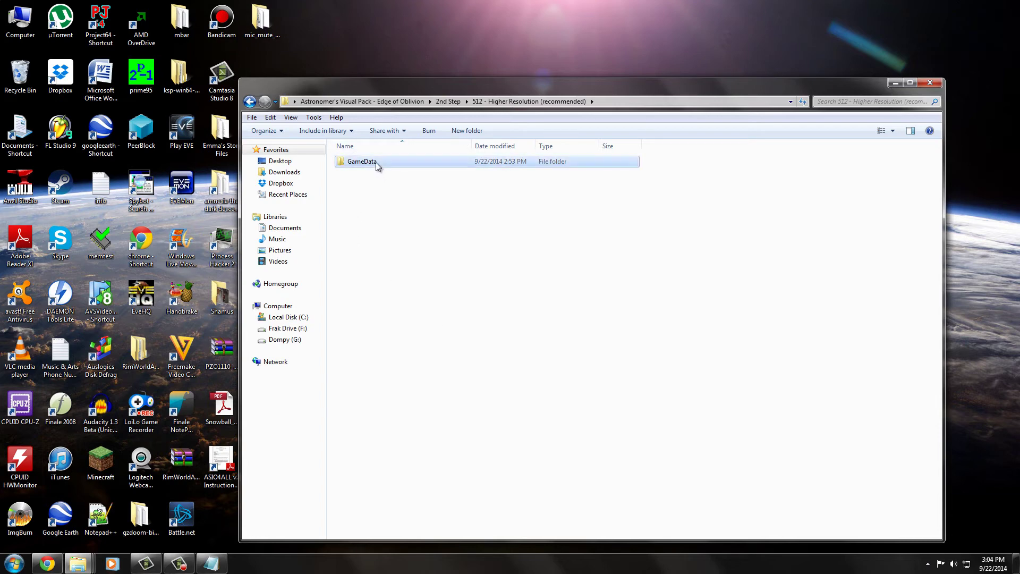
left_click_drag(417, 85, 688, 91)
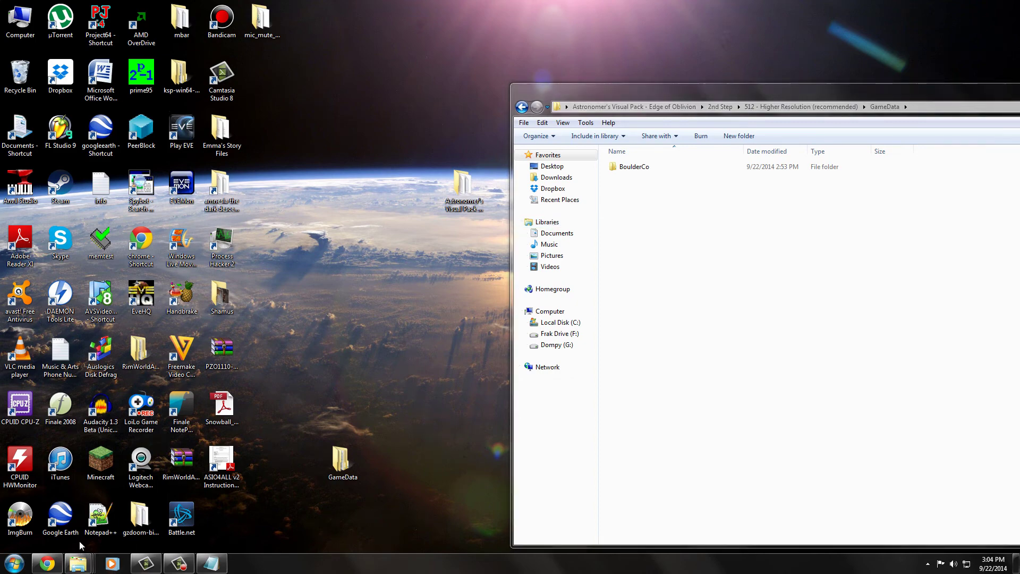
mouse_move(78, 562)
left_click(179, 510)
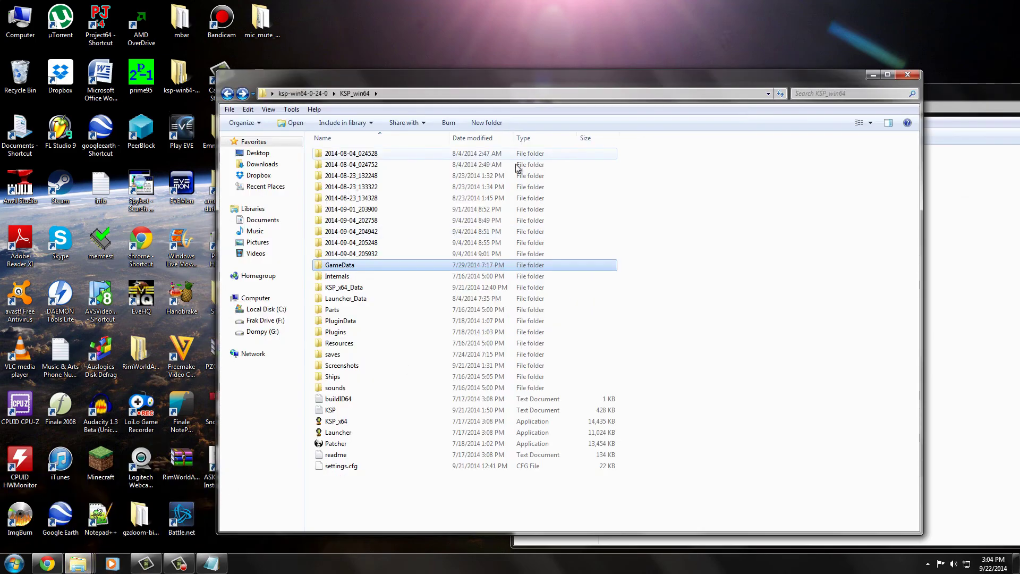
left_click_drag(512, 80, 373, 101)
double_click(200, 289)
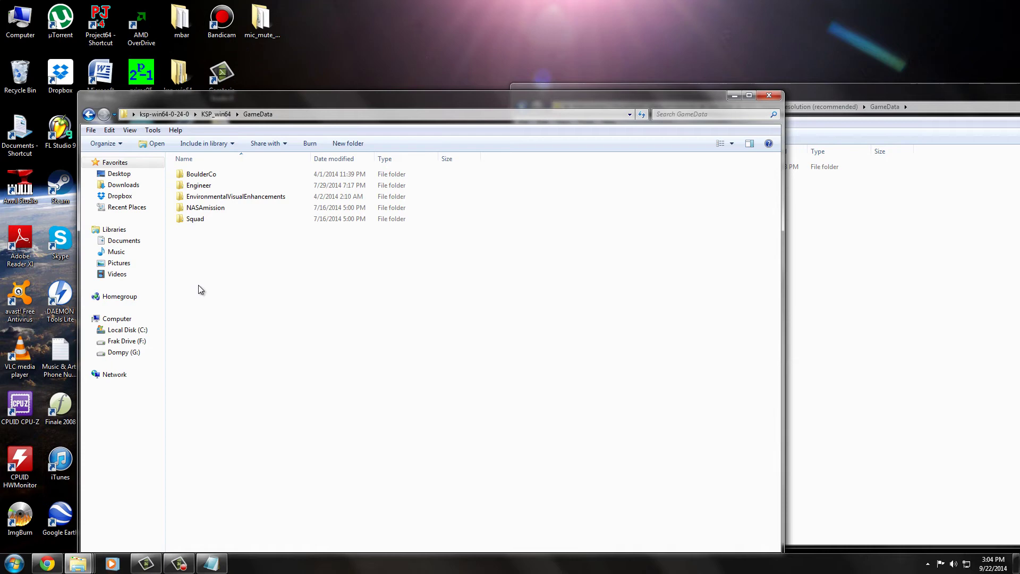
left_click(933, 346)
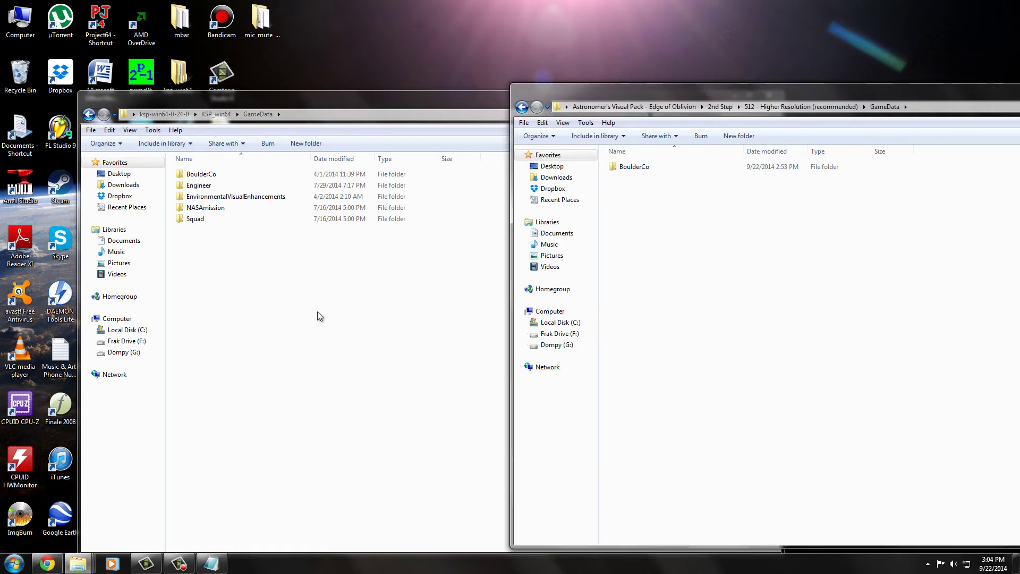
left_click_drag(382, 104, 506, 120)
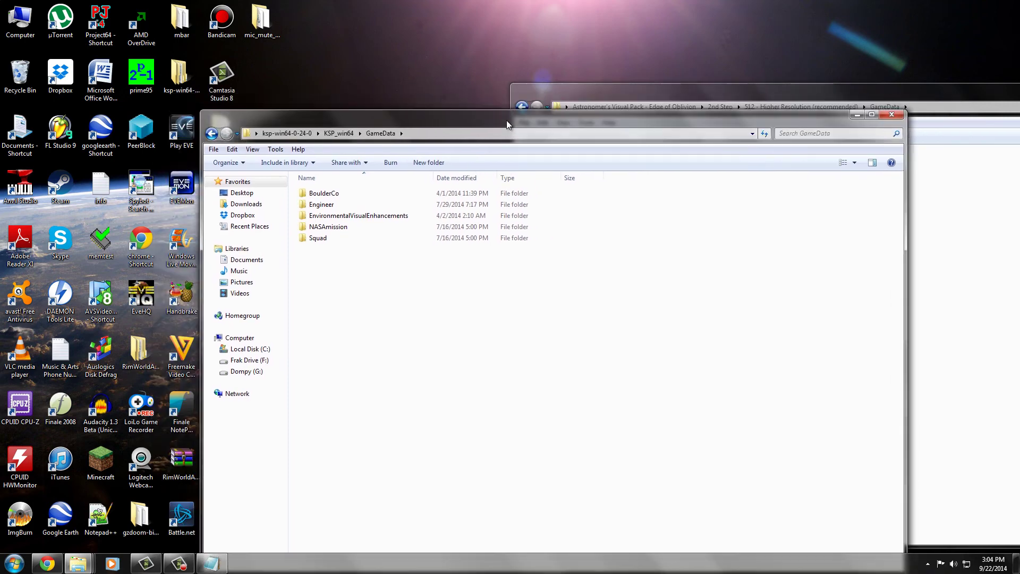
Close the game's GameData window and return the pack window to the Astronomer's Visual Pack folder.
left_click(891, 115)
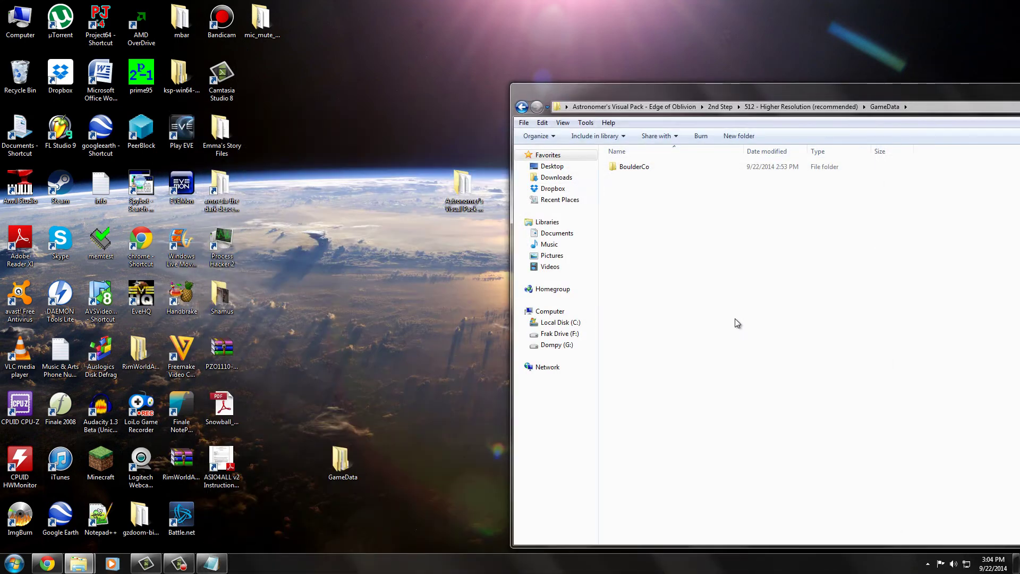
left_click(674, 168)
left_click_drag(694, 95, 525, 112)
key("BackSpace")
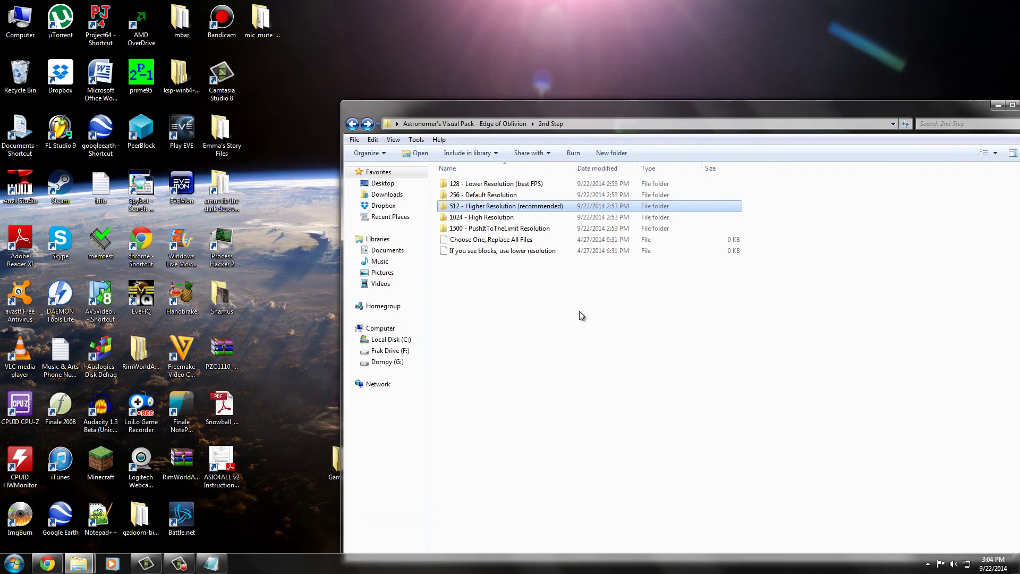
key("BackSpace")
double_click(490, 229)
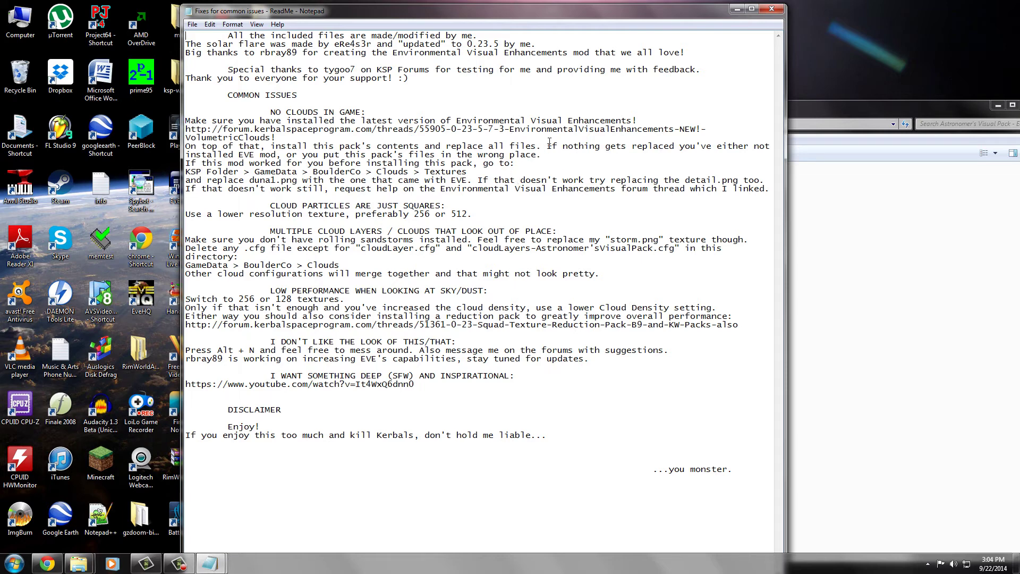
left_click_drag(547, 145, 735, 157)
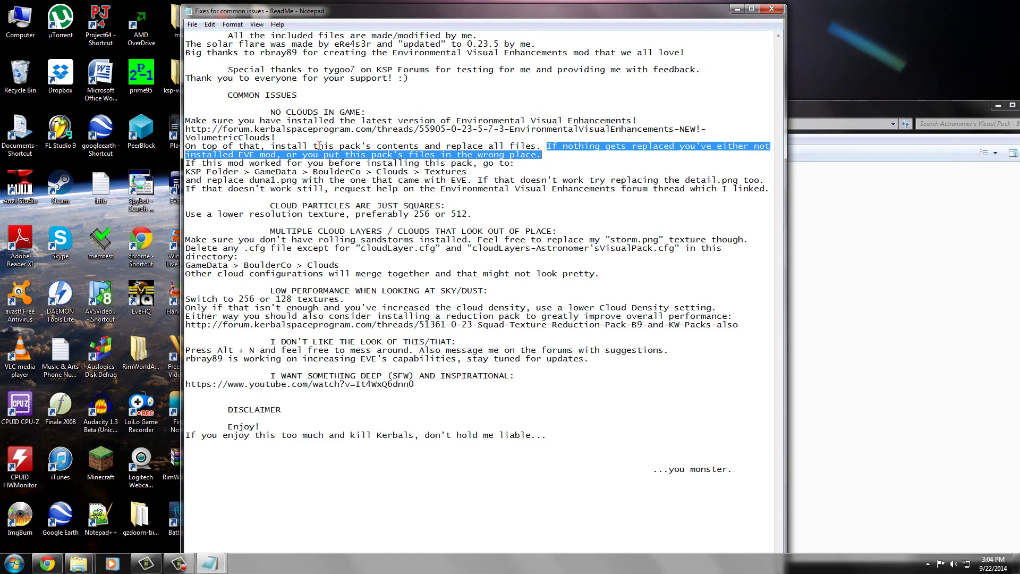
left_click_drag(197, 146, 544, 146)
Close the ReadMe, clear the file selection and reposition the pack window.
left_click(772, 9)
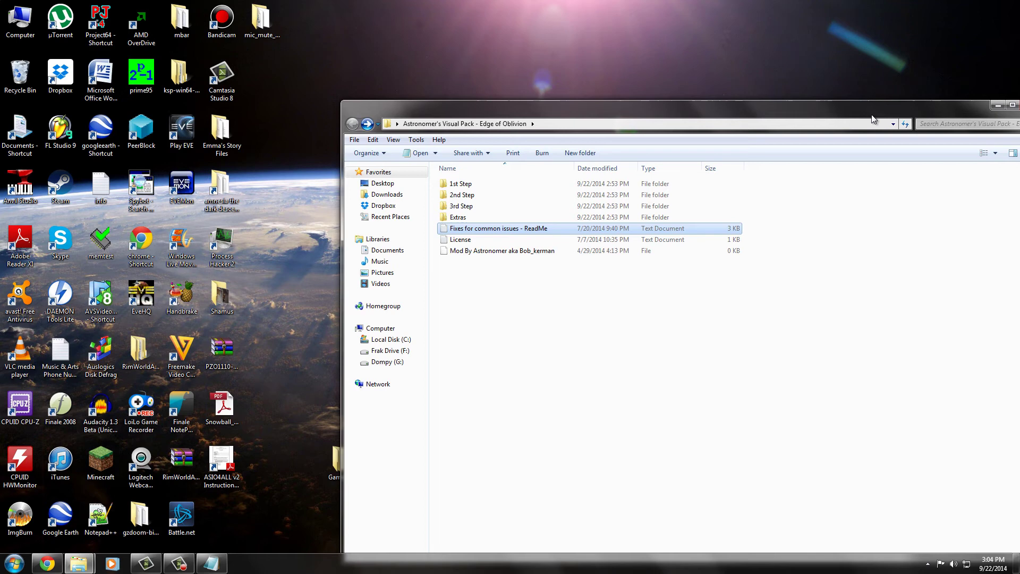
left_click(485, 299)
left_click_drag(473, 100, 609, 85)
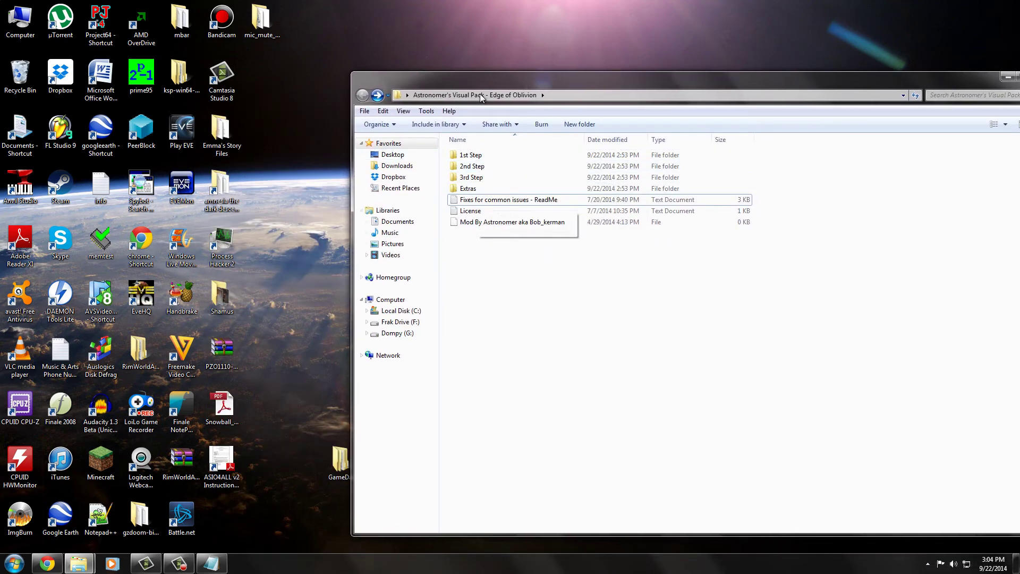
left_click_drag(566, 85, 548, 68)
Check that 2nd Step's 512 - Higher Resolution folder holds only GameData, then return to 2nd Step.
double_click(438, 161)
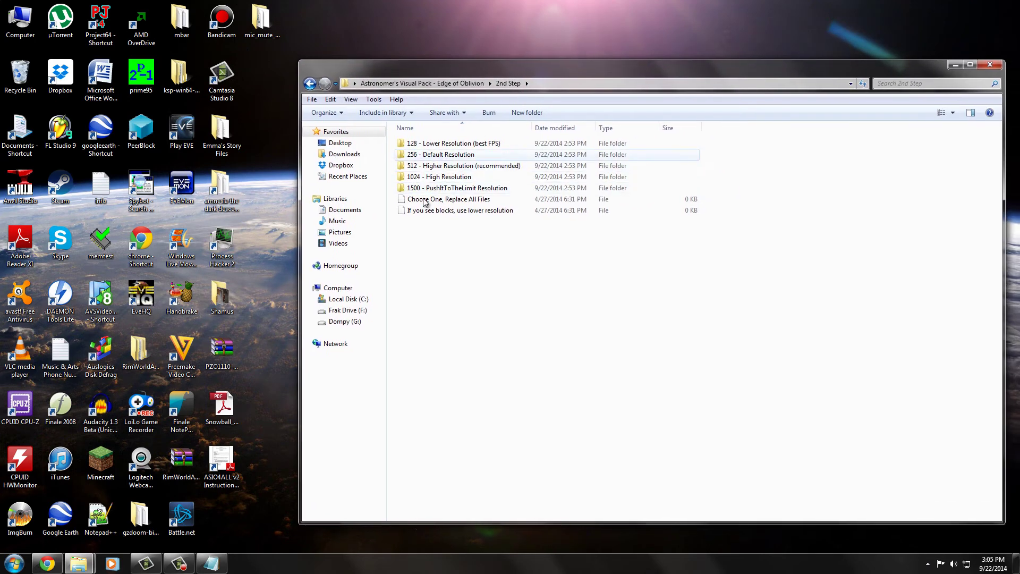
double_click(448, 166)
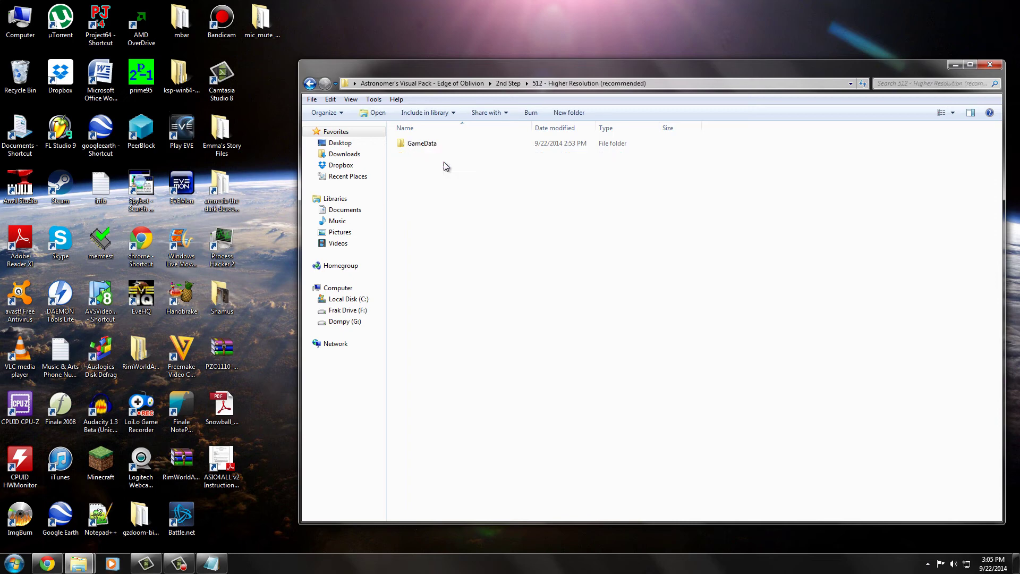
double_click(416, 145)
key("BackSpace")
key("BackSpace")
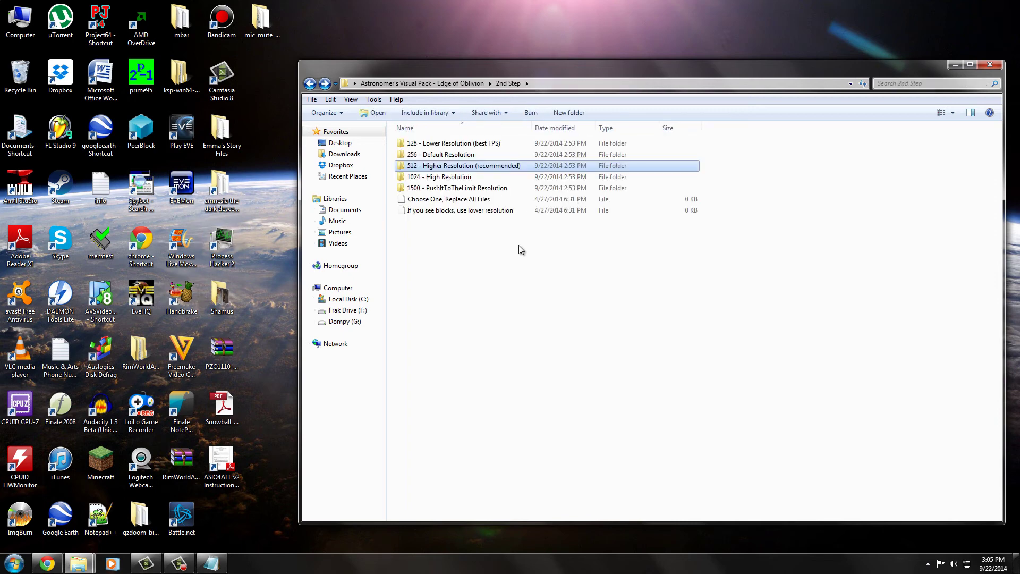
key("BackSpace")
Open the 3rd Step folder and look over its Replace All Files and Will not replace notes.
double_click(435, 165)
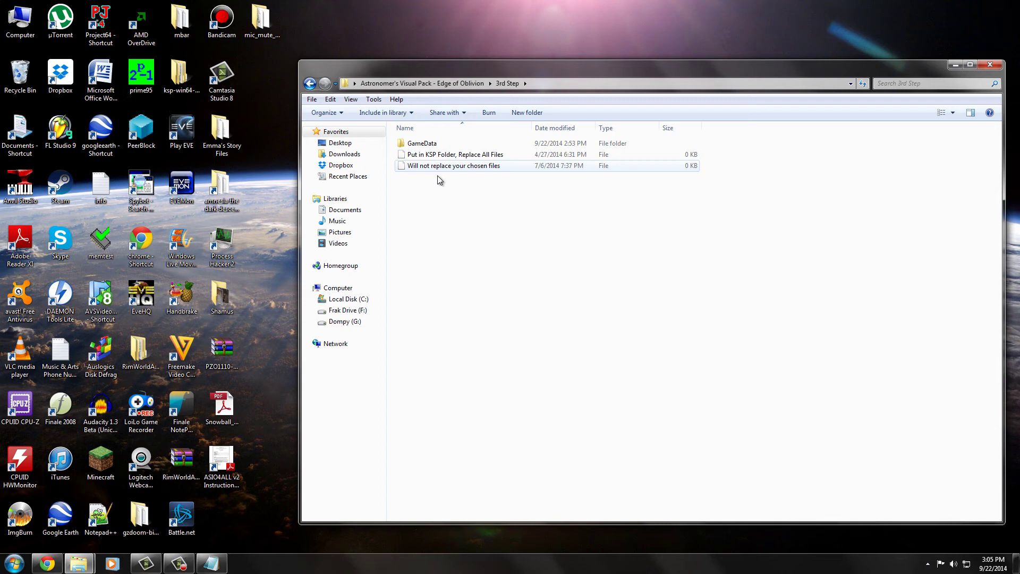
left_click(445, 155)
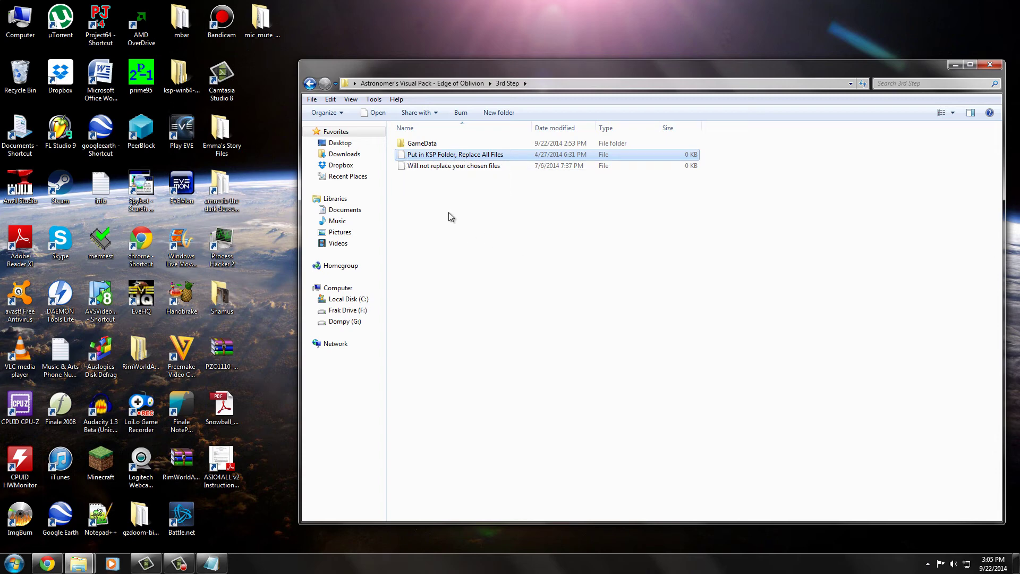
left_click(479, 168)
left_click(509, 249)
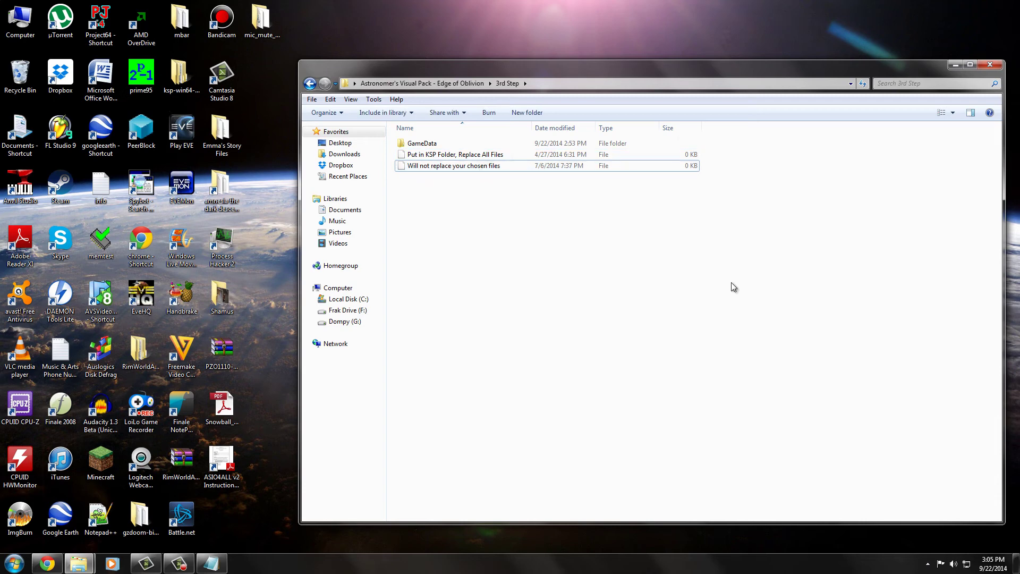
Open 3rd Step's GameData and confirm it holds only the BoulderCo folder.
double_click(425, 144)
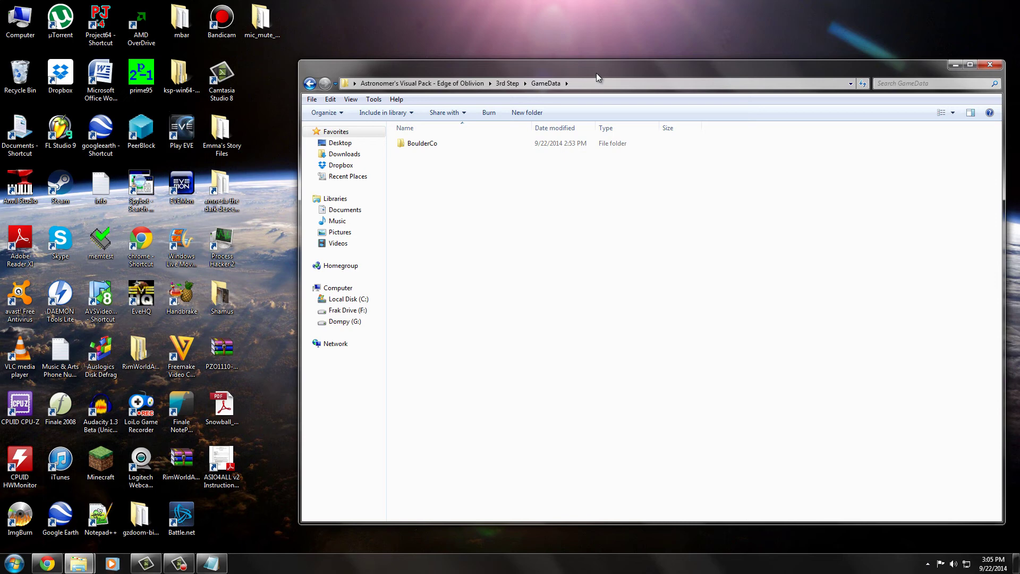
left_click_drag(596, 78, 742, 89)
left_click(568, 156)
left_click(372, 213)
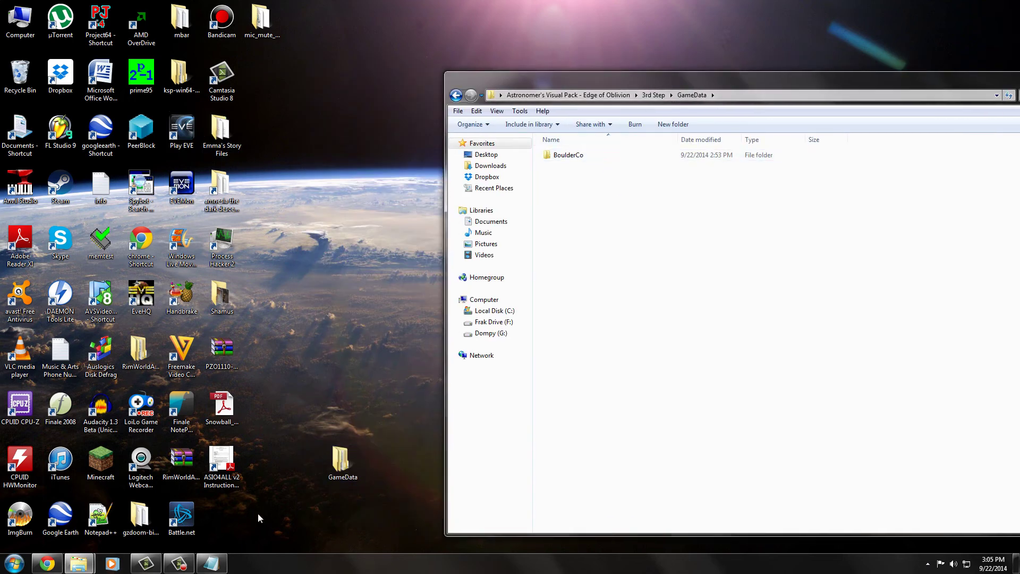
Close the extra 1st Step window and return the remaining window to the pack's top level.
mouse_move(79, 562)
left_click(65, 500)
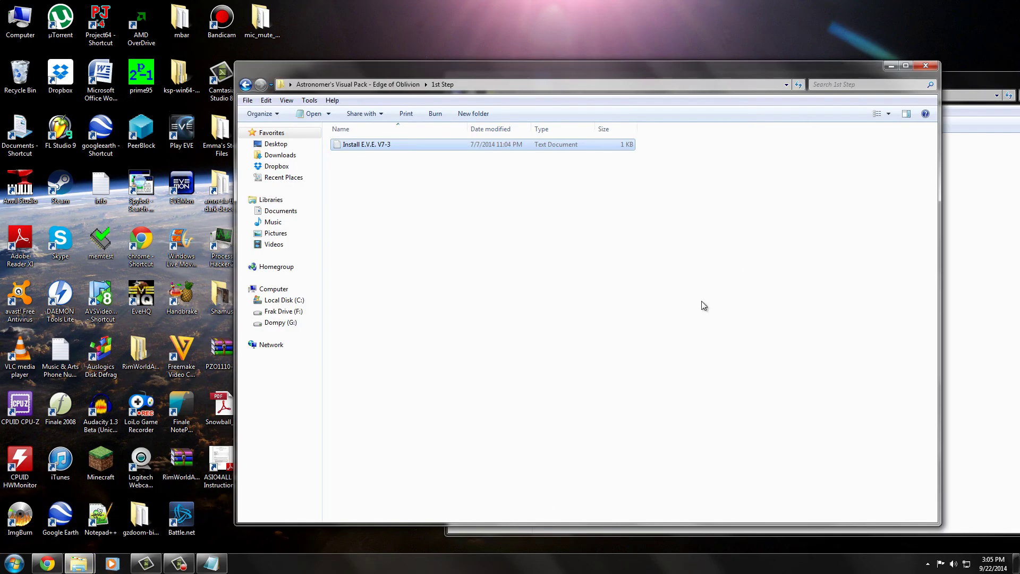
key("BackSpace")
left_click(925, 66)
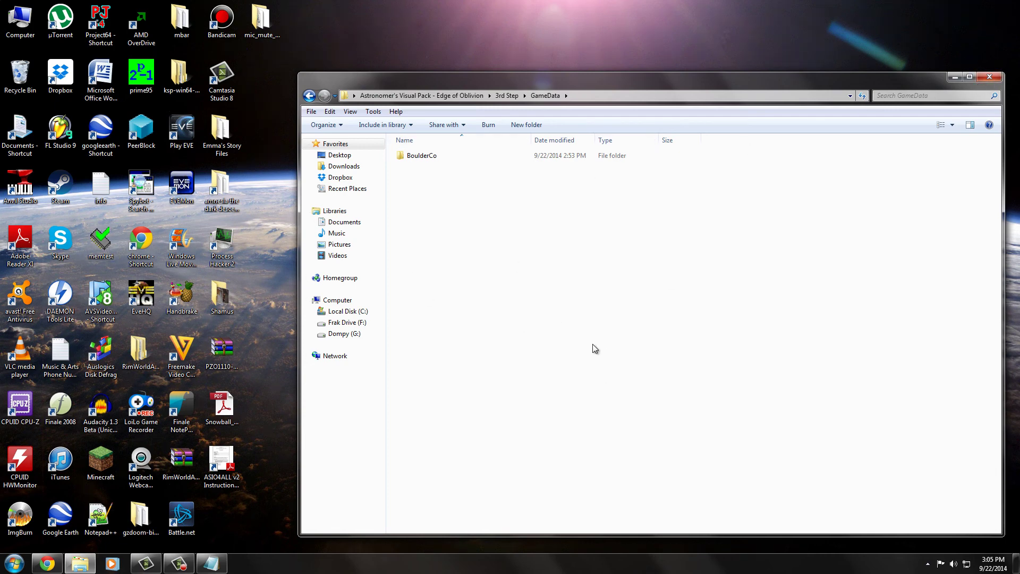
key("BackSpace")
key("BackSpace")
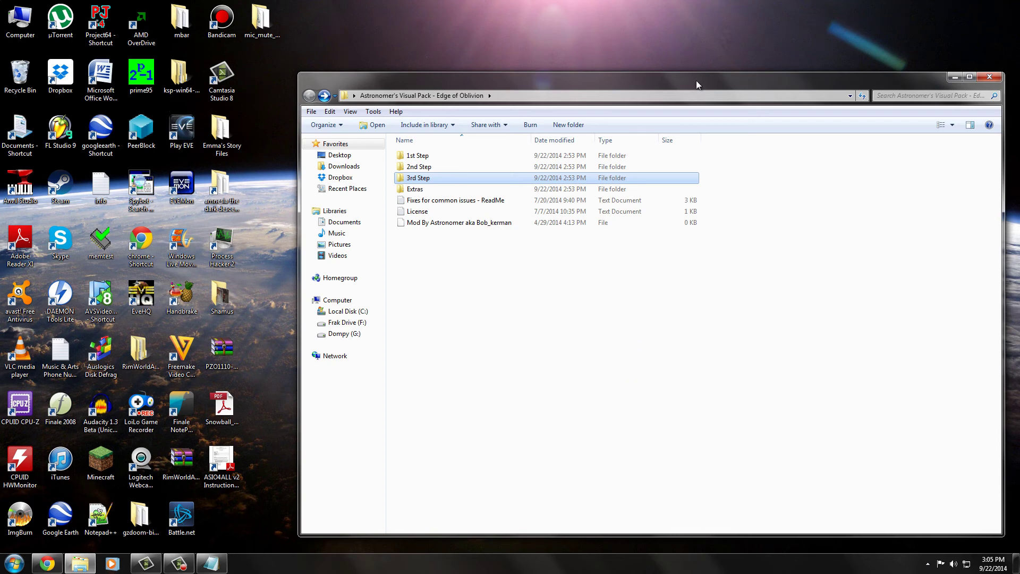
Browse Extras > Increase Cloud Density > I-WANT-MY-PC-INCINERATED MODE > GameData > EnvironmentalVisualEnhancements, then back out.
left_click_drag(703, 76, 674, 64)
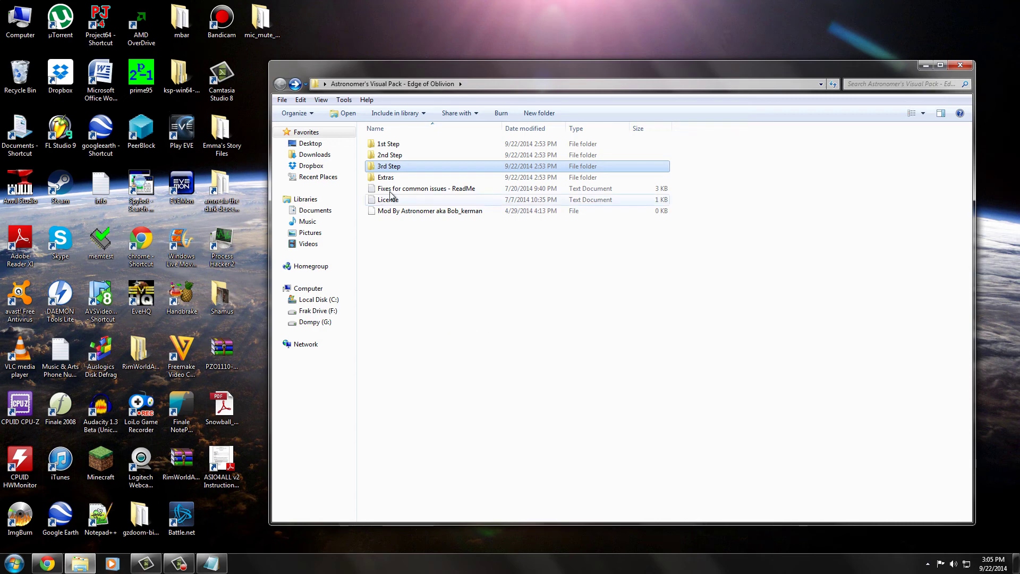
double_click(400, 179)
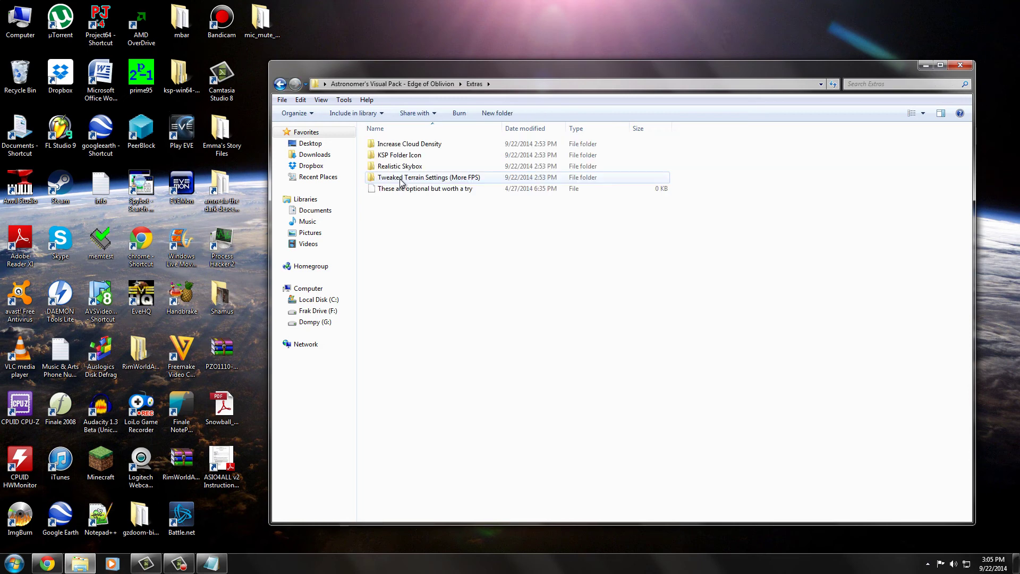
double_click(433, 149)
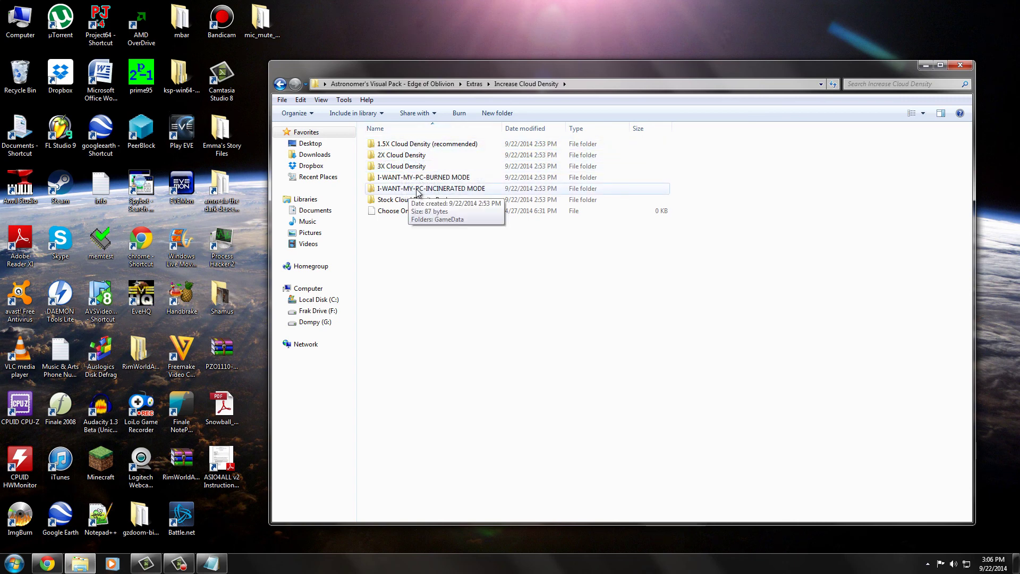
double_click(462, 188)
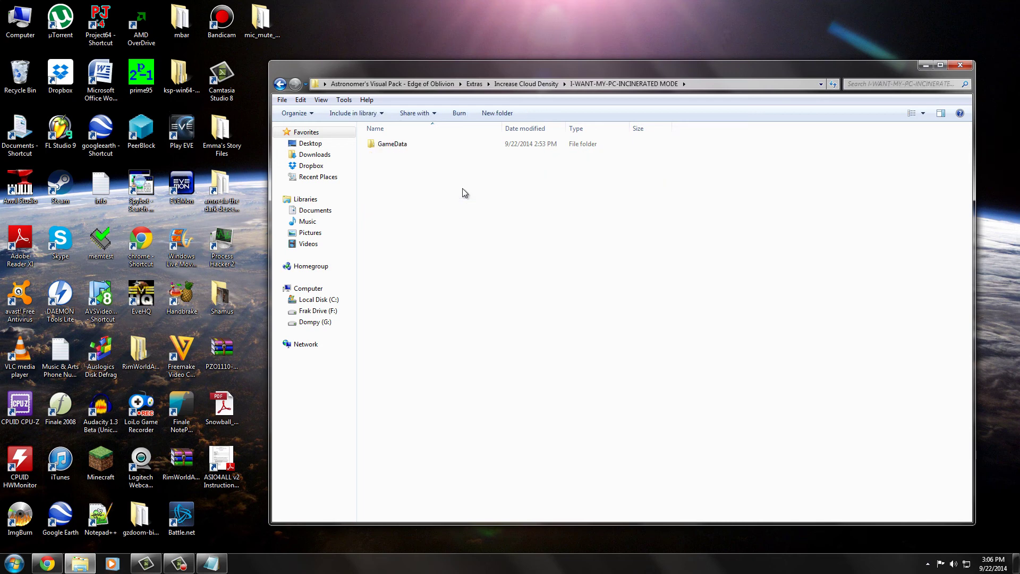
left_click(406, 144)
double_click(407, 144)
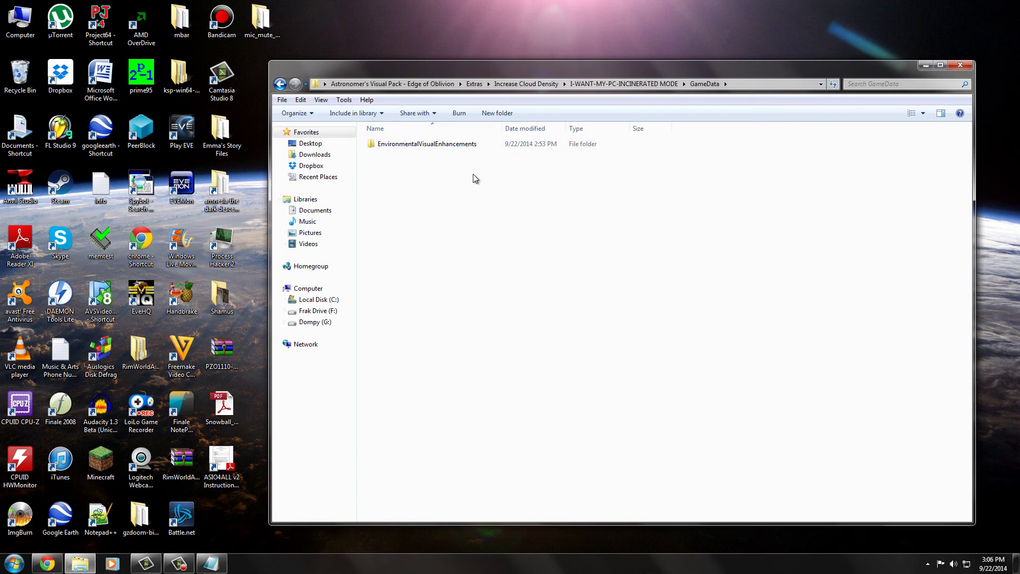
left_click(470, 143)
double_click(470, 144)
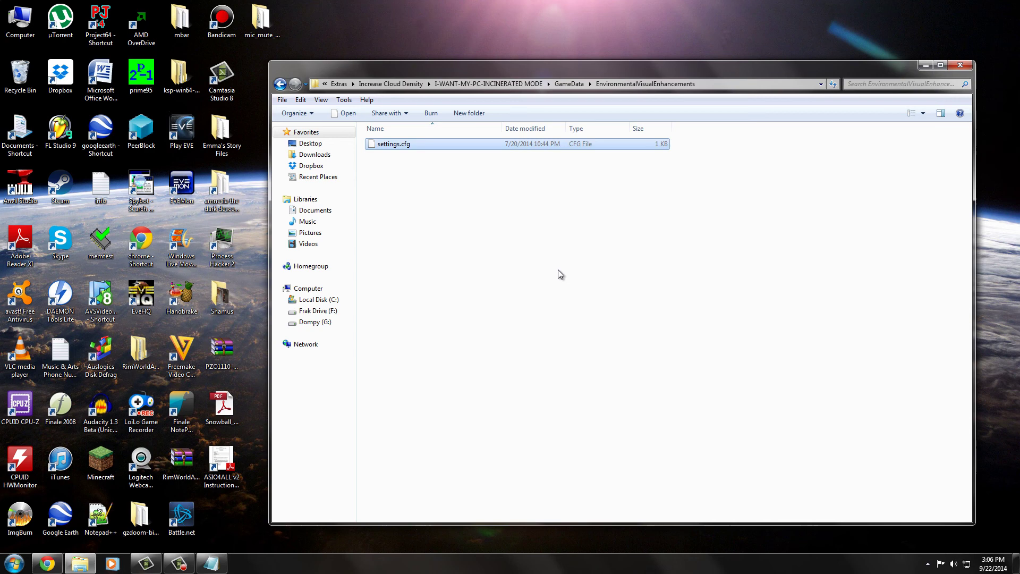
key("BackSpace")
key("BackSpace")
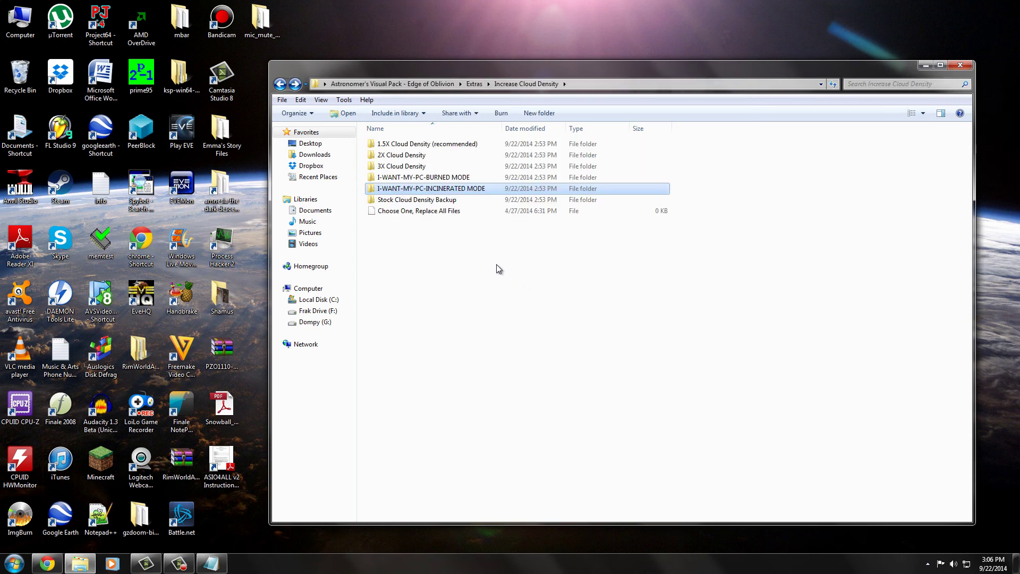
key("BackSpace")
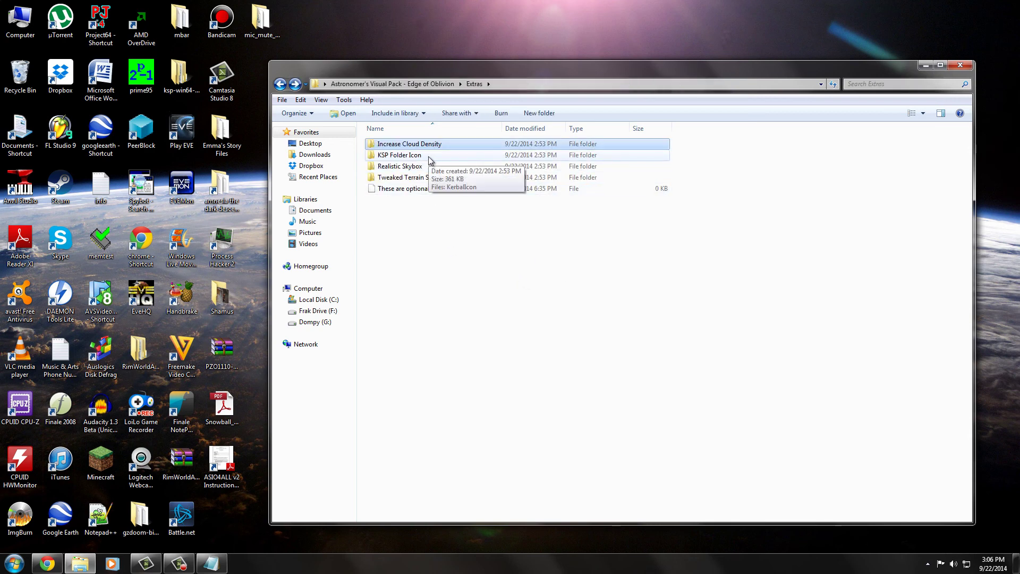
double_click(429, 157)
left_click(406, 161)
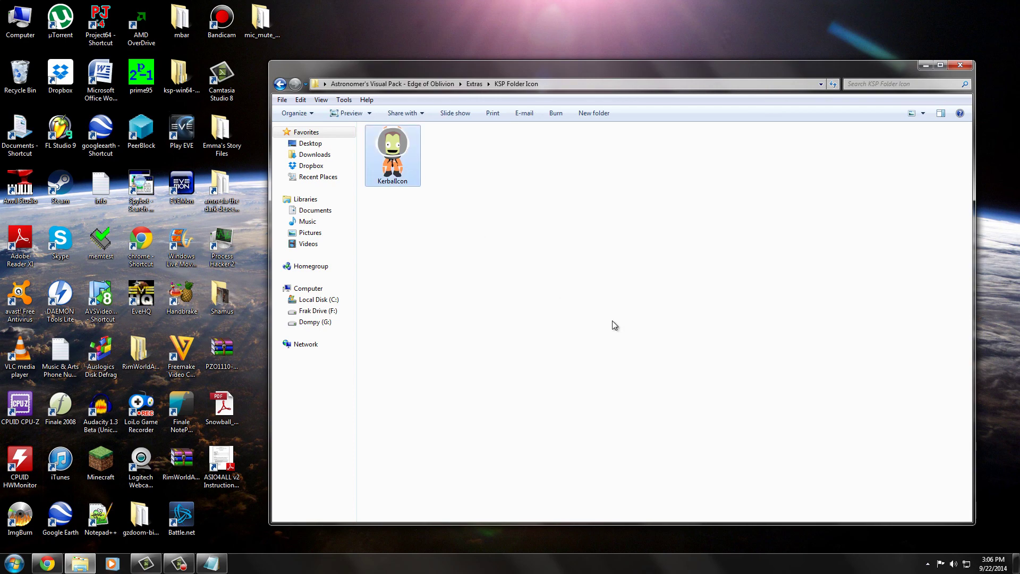
key("BackSpace")
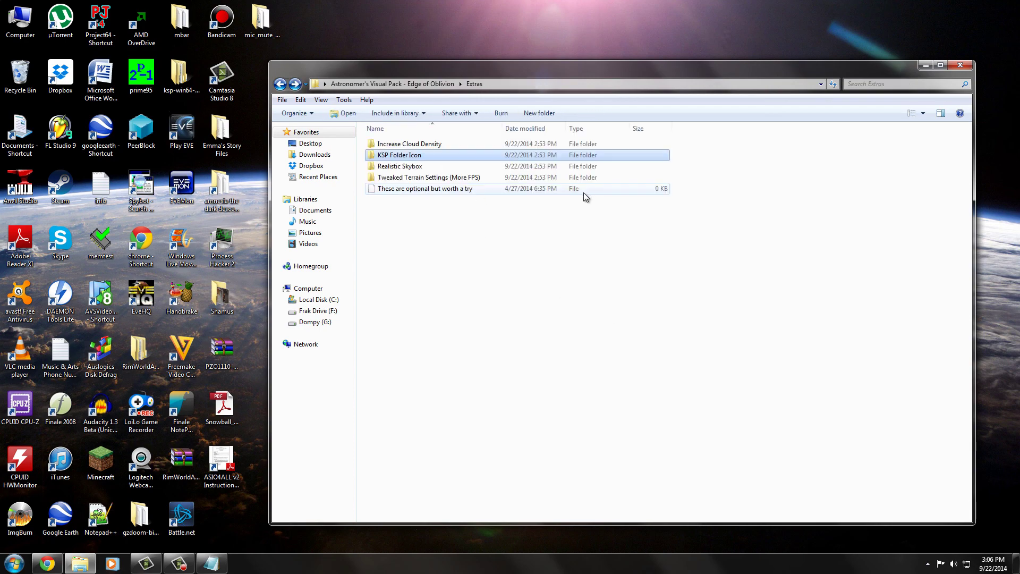
double_click(428, 166)
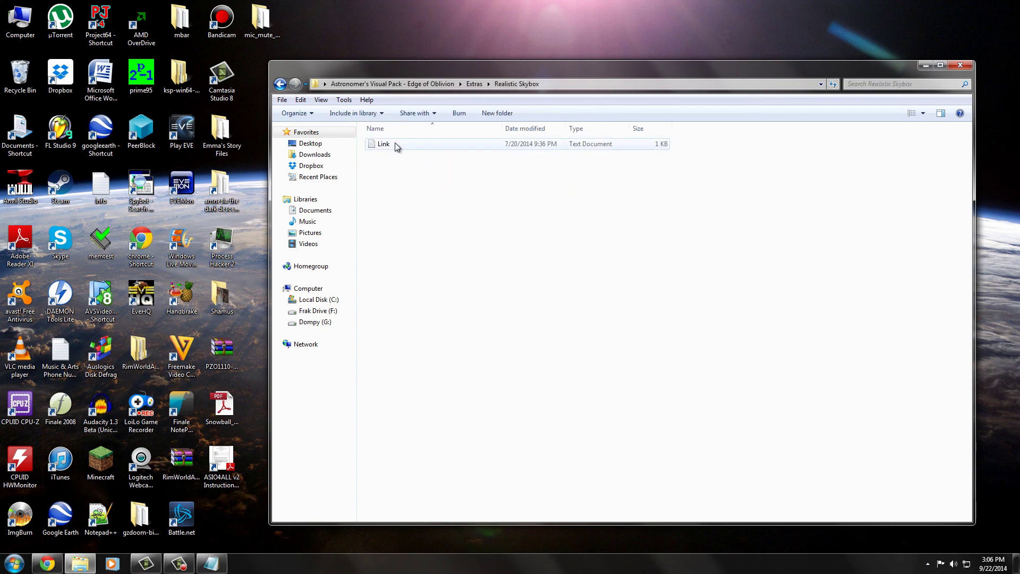
double_click(394, 143)
key("ctrl+a")
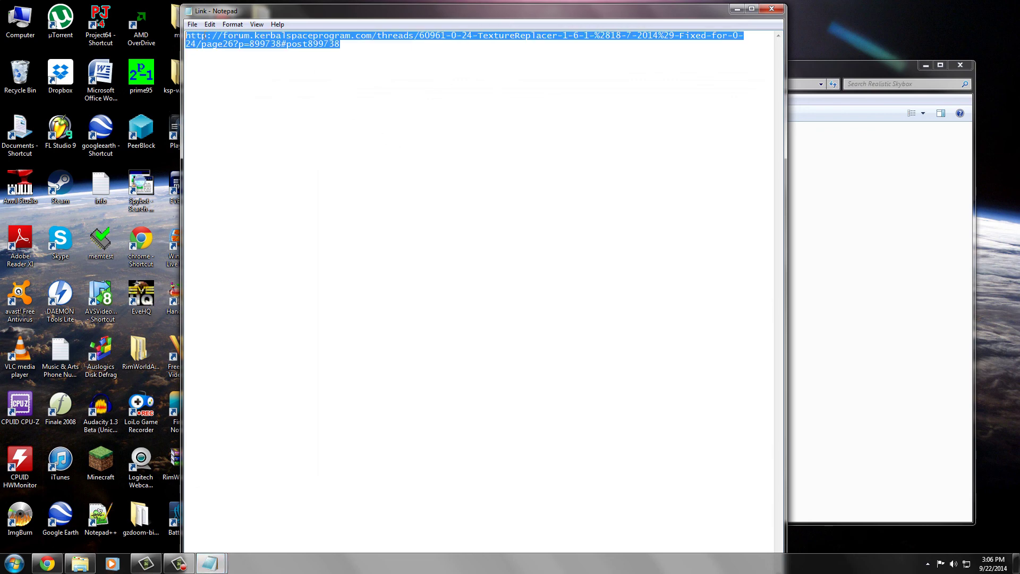
left_click(495, 111)
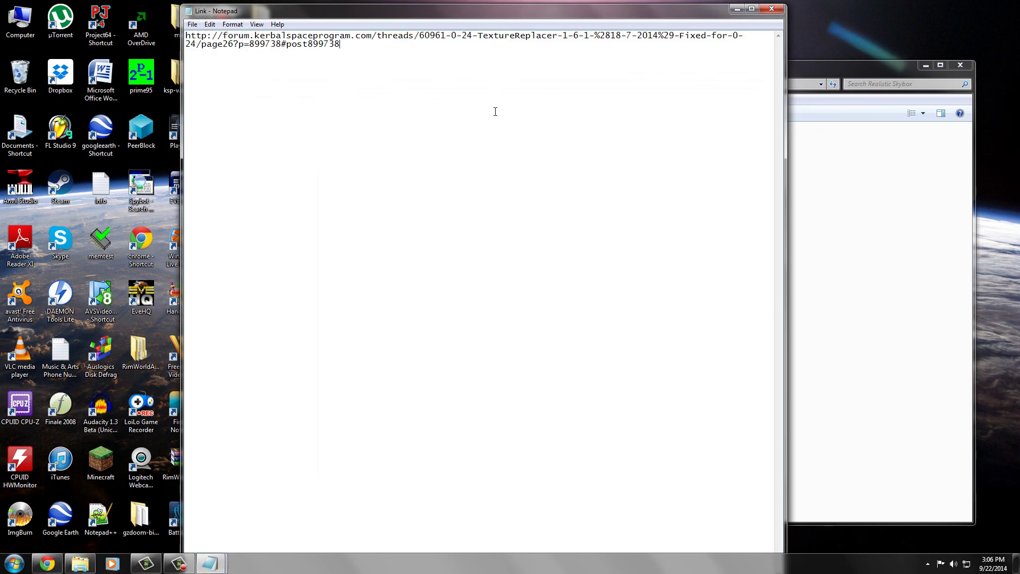
left_click(771, 9)
key("BackSpace")
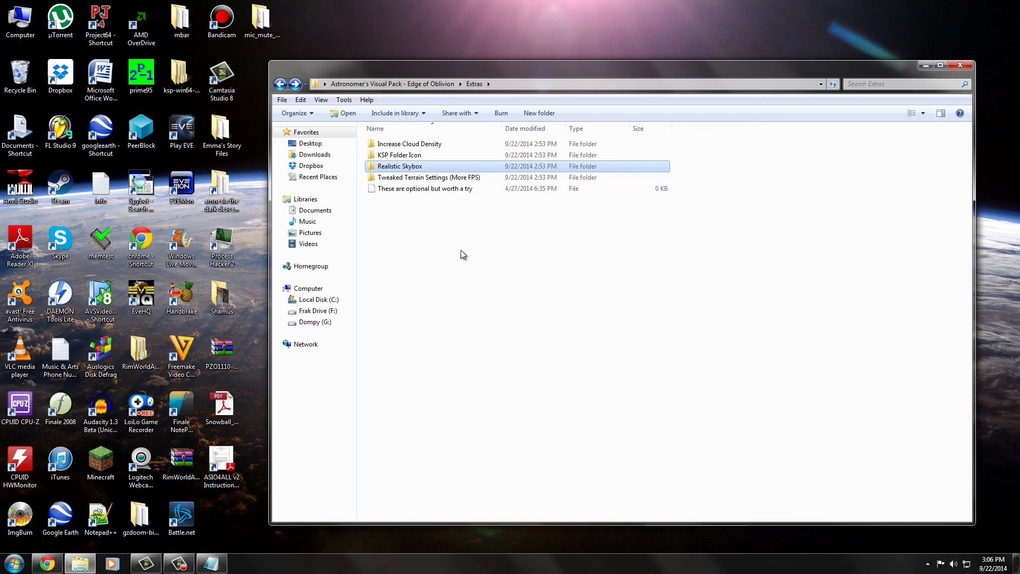
Go up to the pack's top-level folder and close its Explorer window.
key("BackSpace")
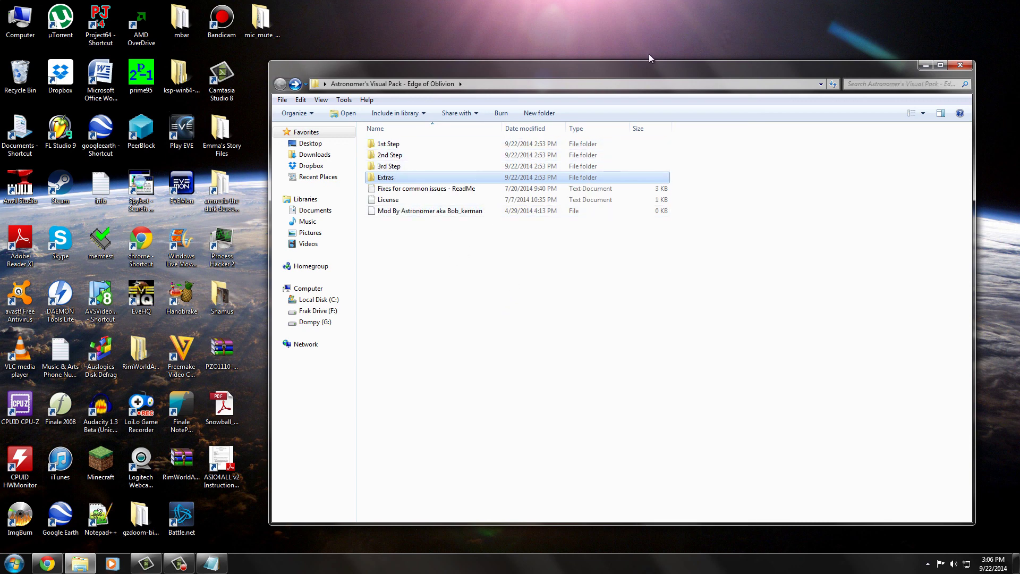
left_click_drag(663, 72, 634, 64)
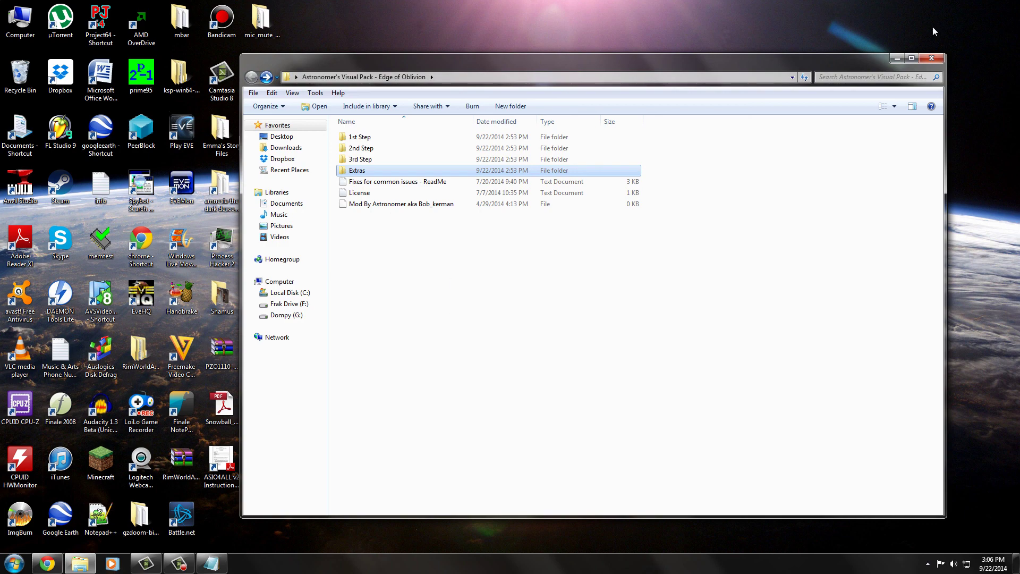
left_click(932, 58)
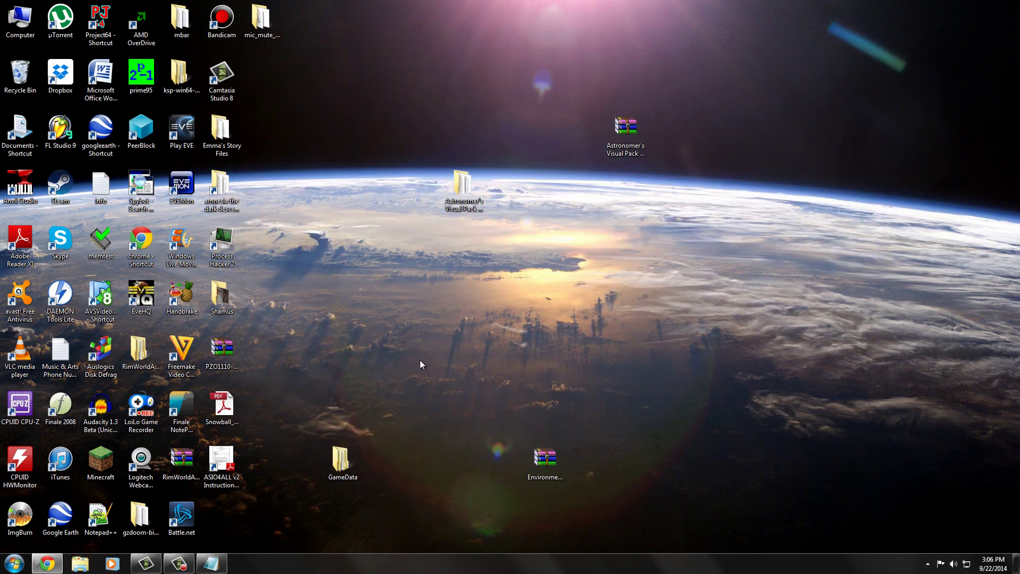